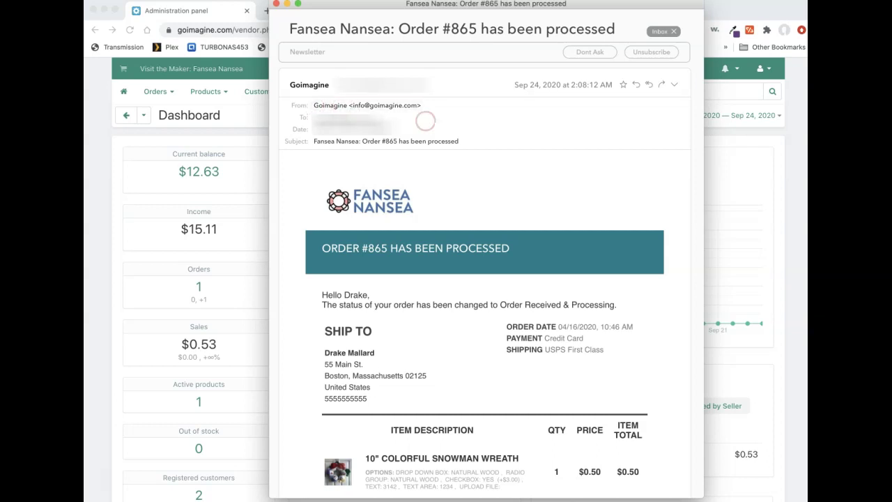
# Review the order notification email from its shipping details and purchased item through the notes, totals and footer
pyautogui.scroll(-1, 499, 184)
pyautogui.scroll(-3, 498, 185)
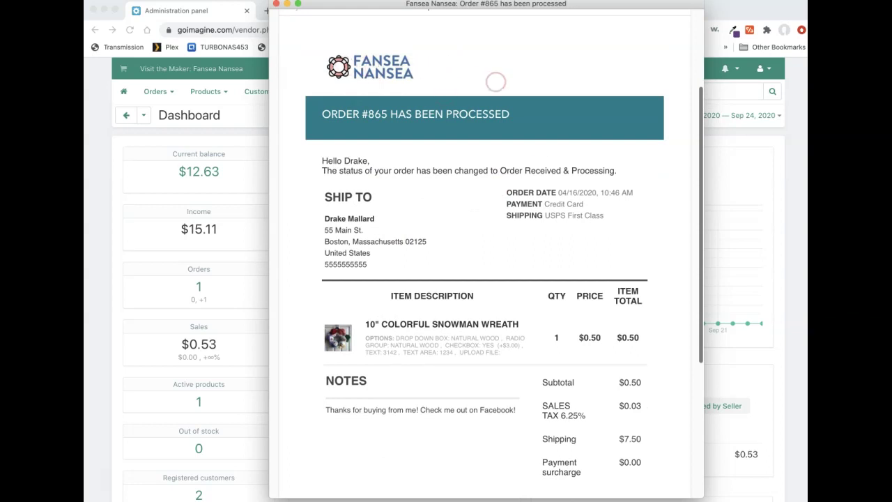
pyautogui.scroll(-1, 518, 87)
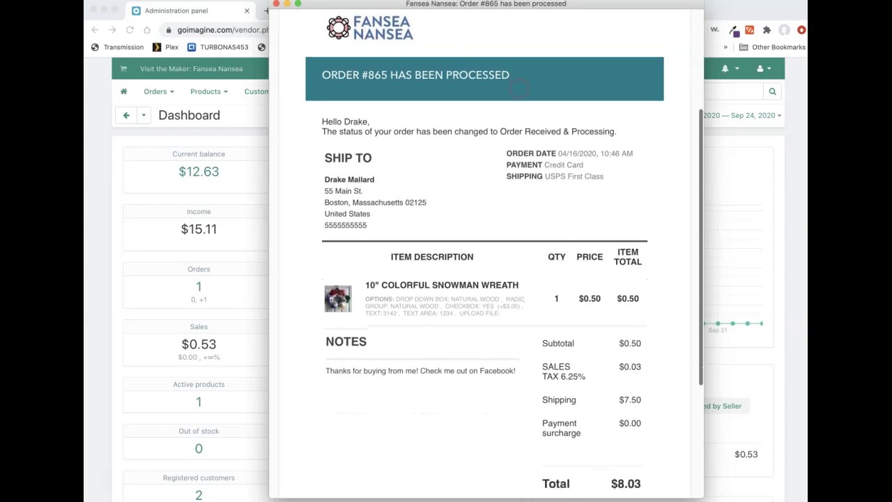
pyautogui.scroll(-1, 519, 88)
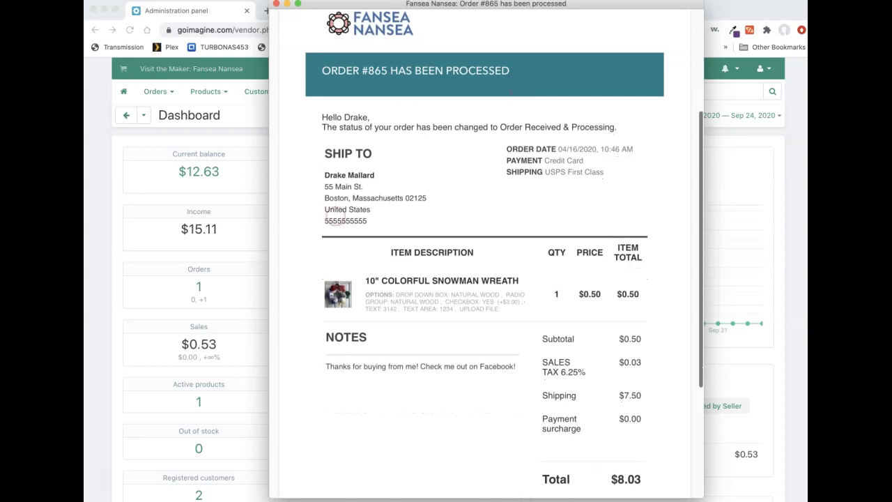
pyautogui.scroll(-2, 487, 183)
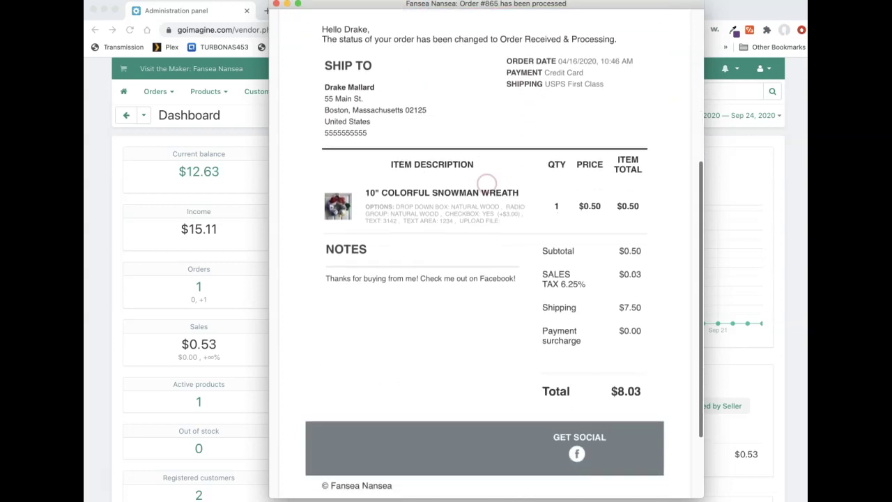
pyautogui.scroll(-3, 538, 203)
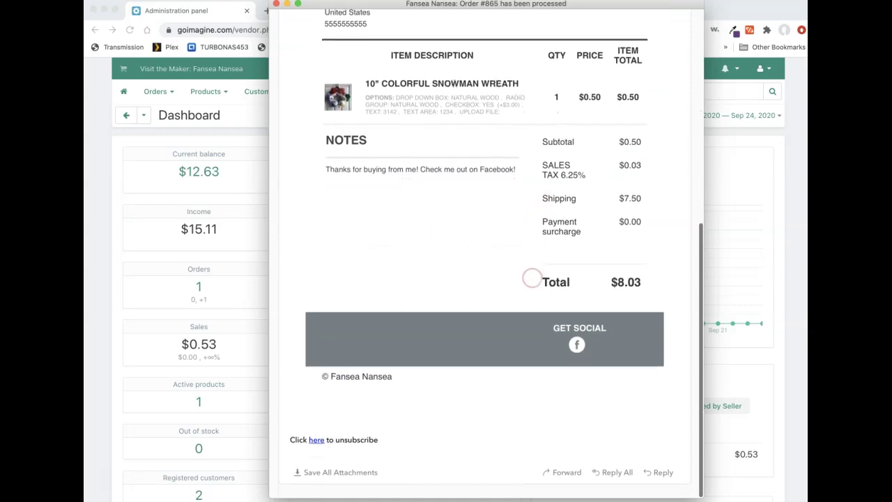
pyautogui.scroll(10, 532, 279)
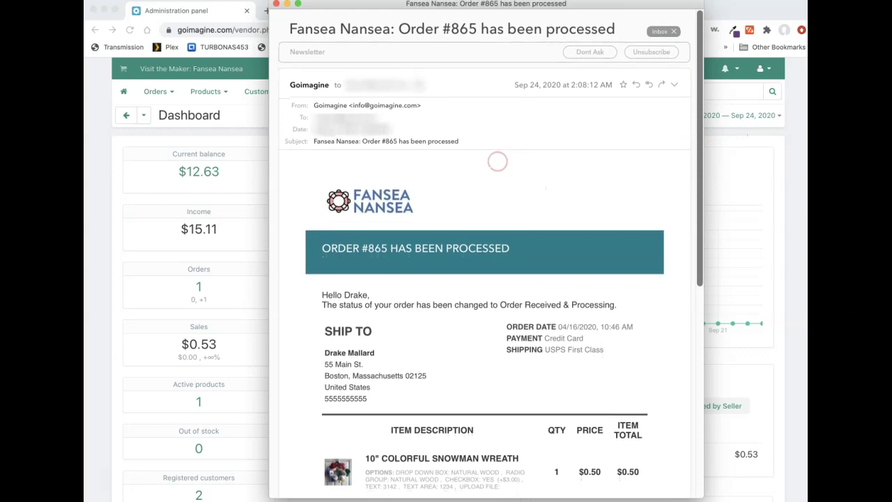
# Switch to the Goimagine vendor dashboard in the browser and open the list of all orders
pyautogui.click(116, 151)
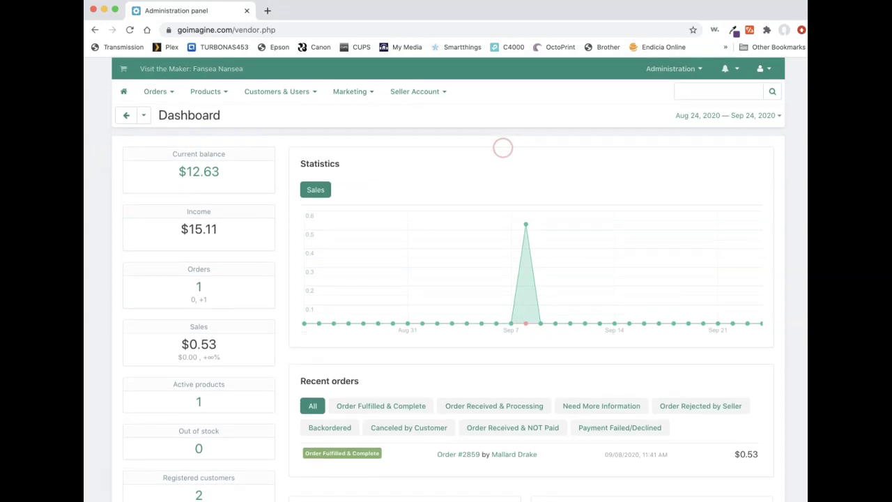
pyautogui.scroll(-5, 503, 148)
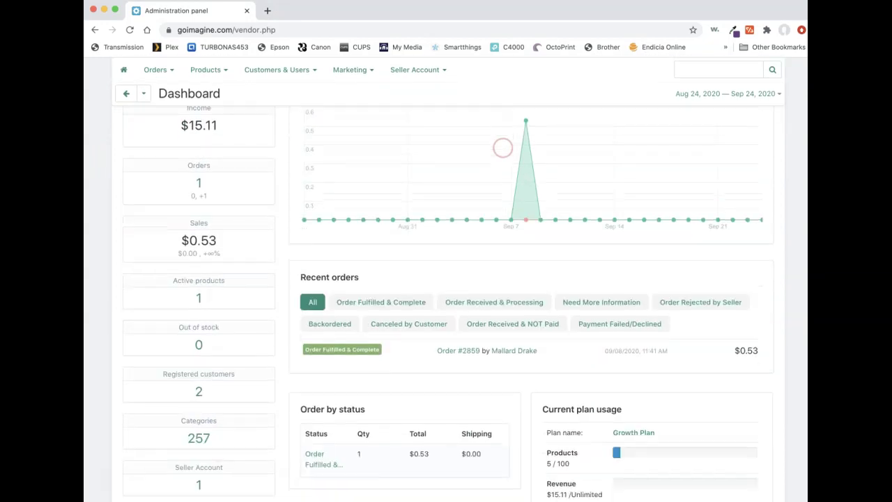
pyautogui.scroll(5, 502, 148)
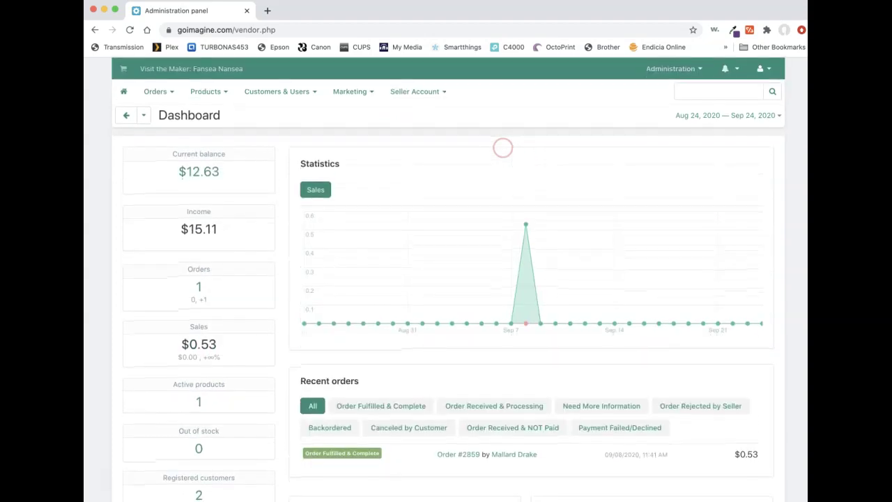
pyautogui.click(159, 93)
pyautogui.click(159, 115)
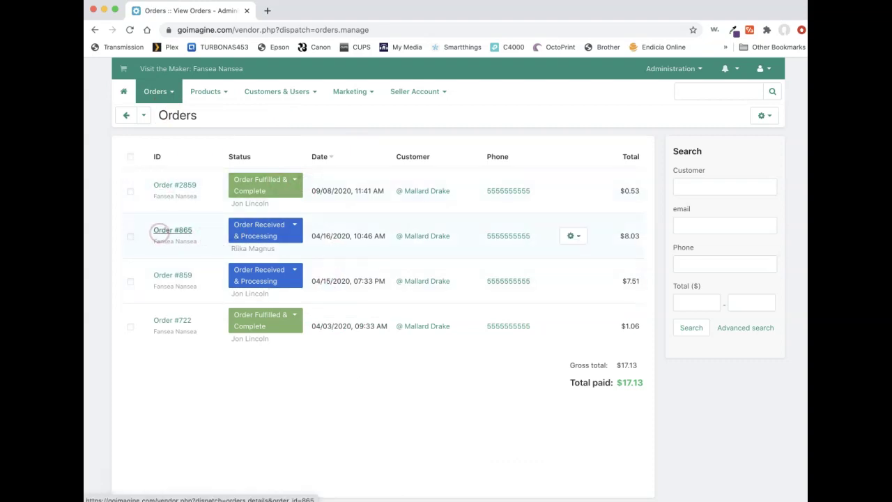
# View the customer's profile from the 04/16/2020 order, check the account and address details, and return to the order list
pyautogui.click(160, 231)
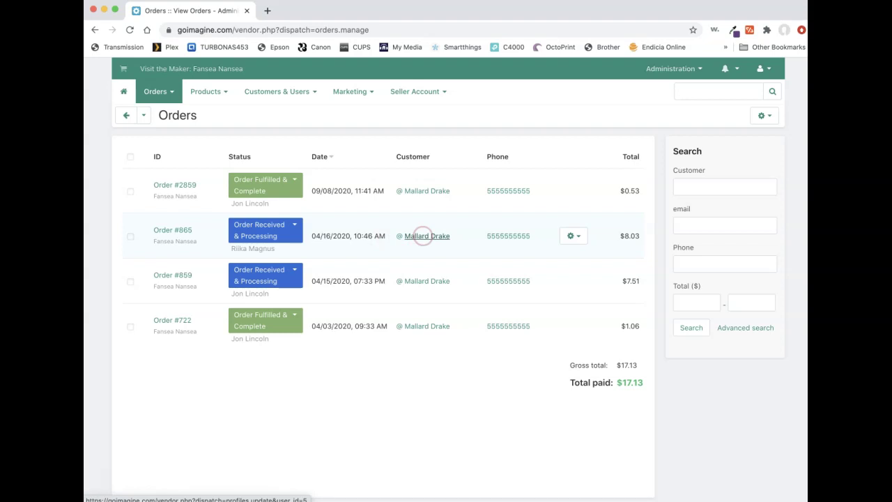
pyautogui.click(423, 236)
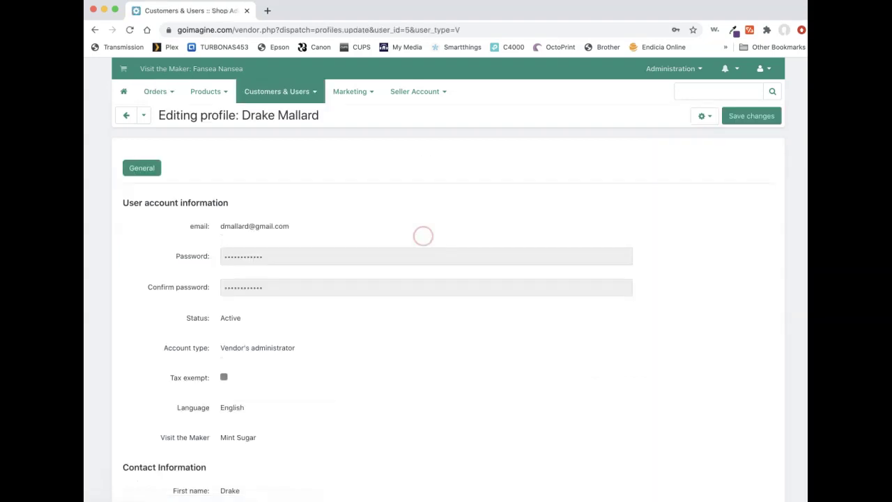
pyautogui.scroll(-5, 297, 238)
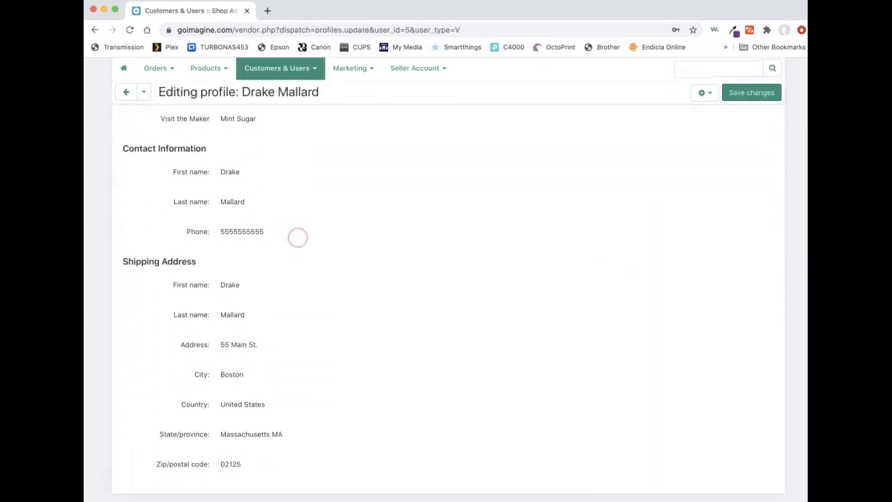
pyautogui.scroll(5, 297, 237)
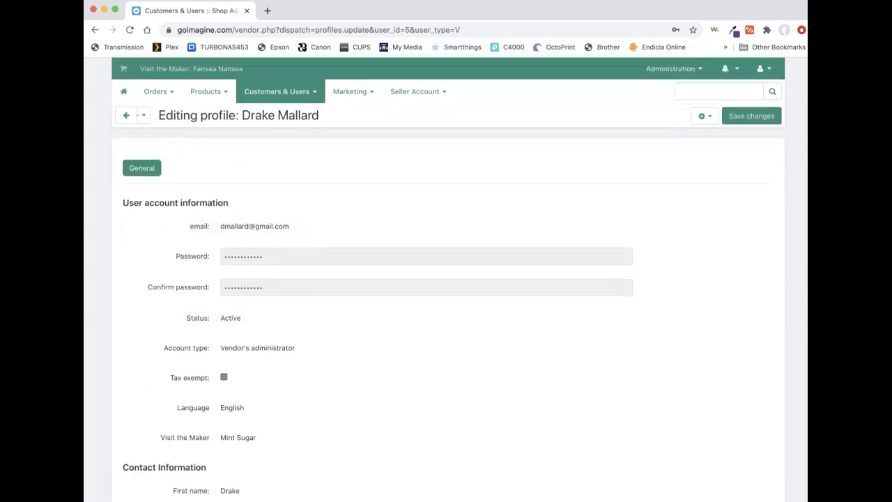
pyautogui.click(95, 30)
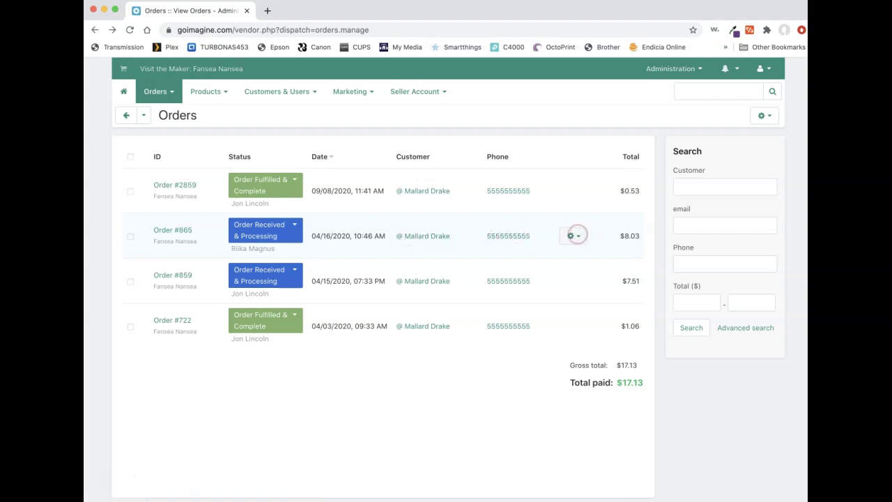
# Open the order dated 04/16/2020 and examine its customer information, shipping address and billing address
pyautogui.click(574, 235)
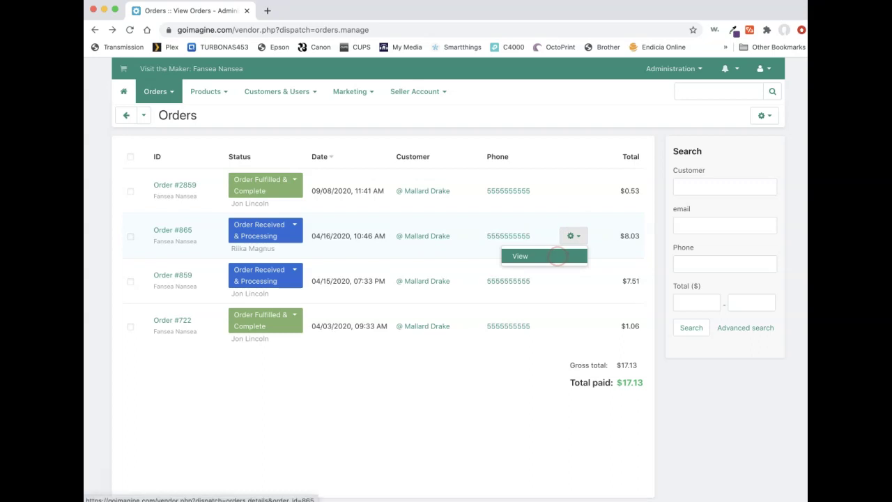
pyautogui.click(180, 230)
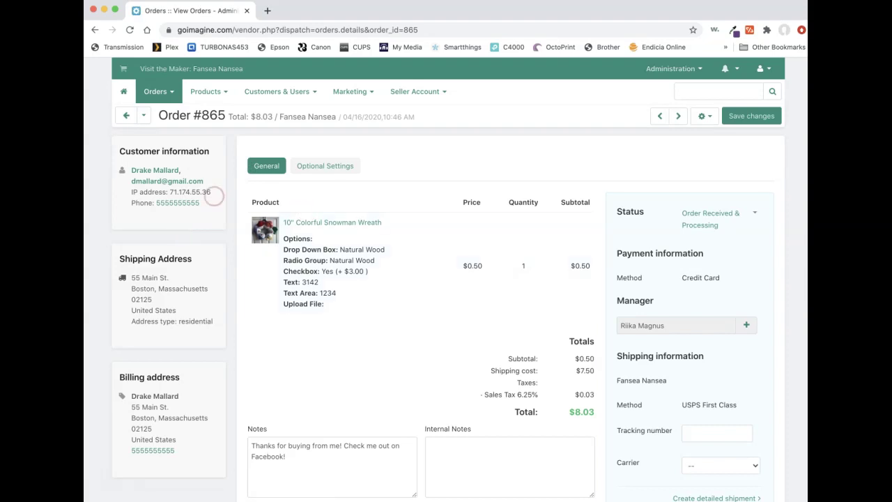
pyautogui.scroll(-3, 213, 195)
pyautogui.scroll(3, 213, 194)
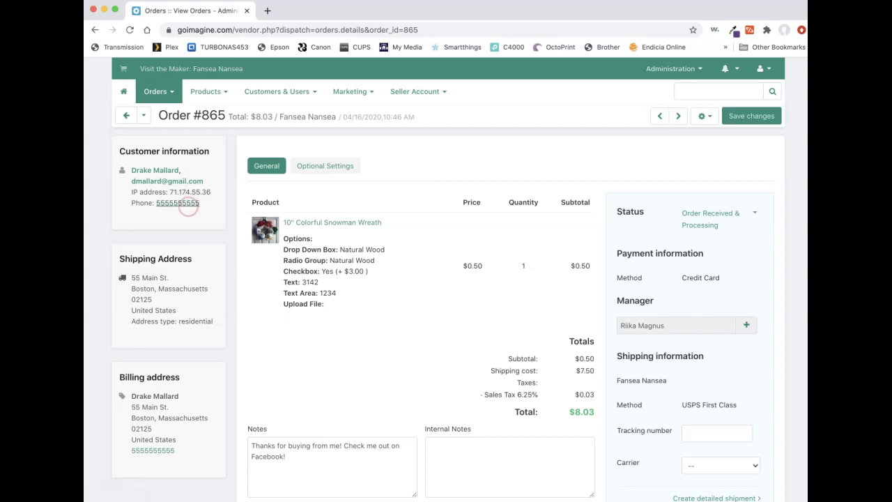
pyautogui.scroll(-2, 215, 242)
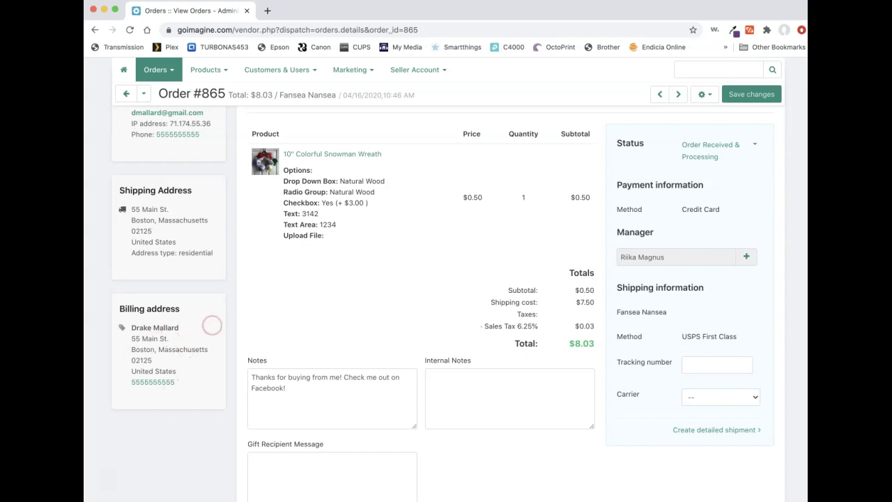
pyautogui.scroll(2, 211, 323)
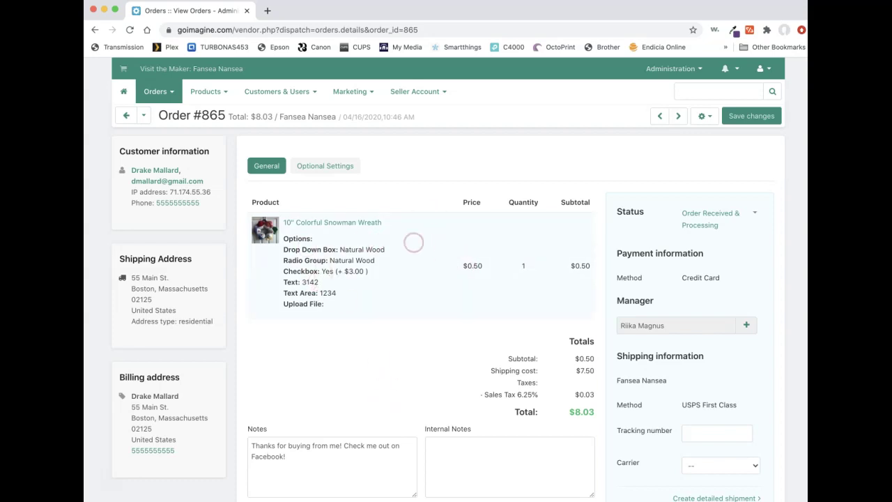
# Review the ordered wreath's options, the order totals, and the notes, internal notes and gift recipient message fields
pyautogui.scroll(-3, 411, 241)
pyautogui.scroll(1, 421, 199)
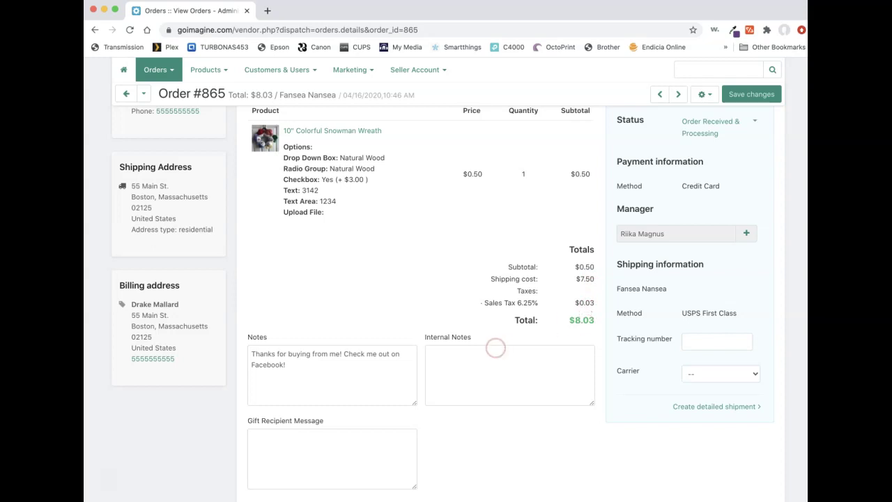
pyautogui.scroll(-1, 481, 369)
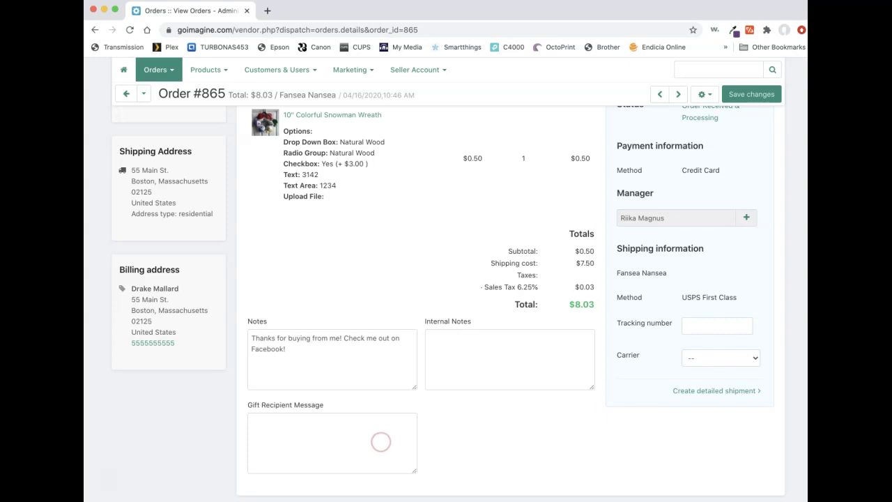
pyautogui.scroll(3, 622, 471)
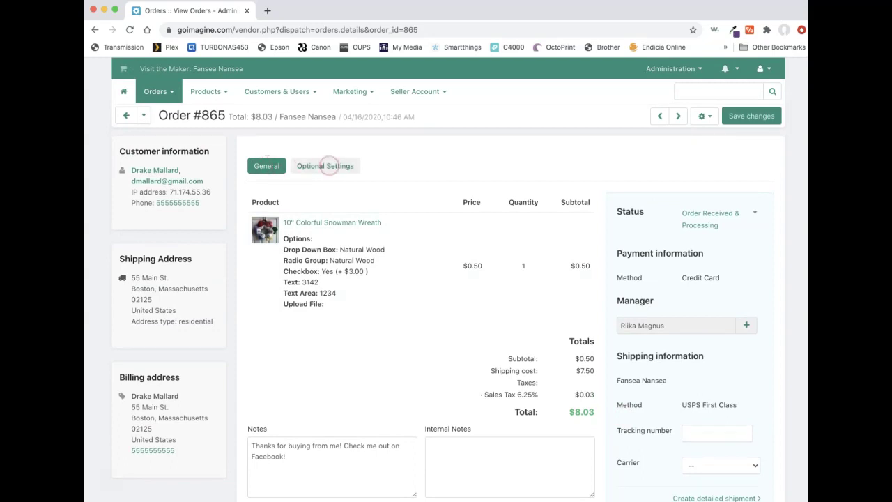
# Set Communication to Enabled in the order's optional settings and save the changes
pyautogui.click(327, 168)
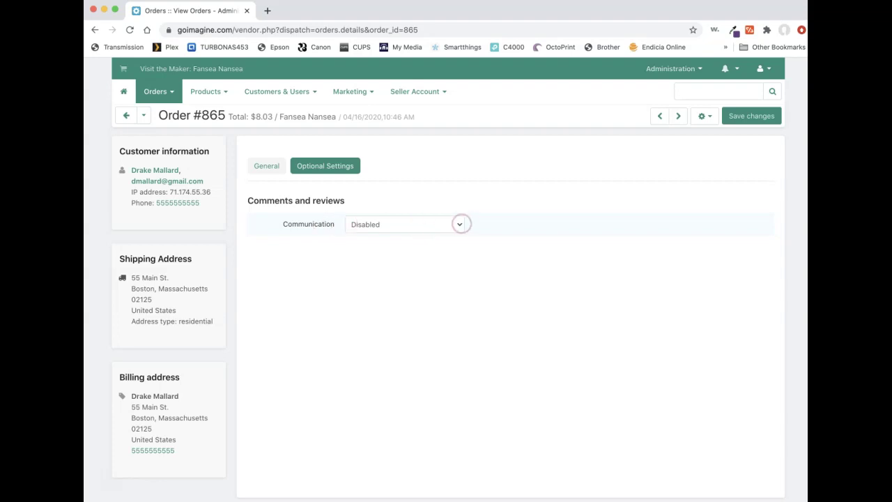
pyautogui.click(460, 223)
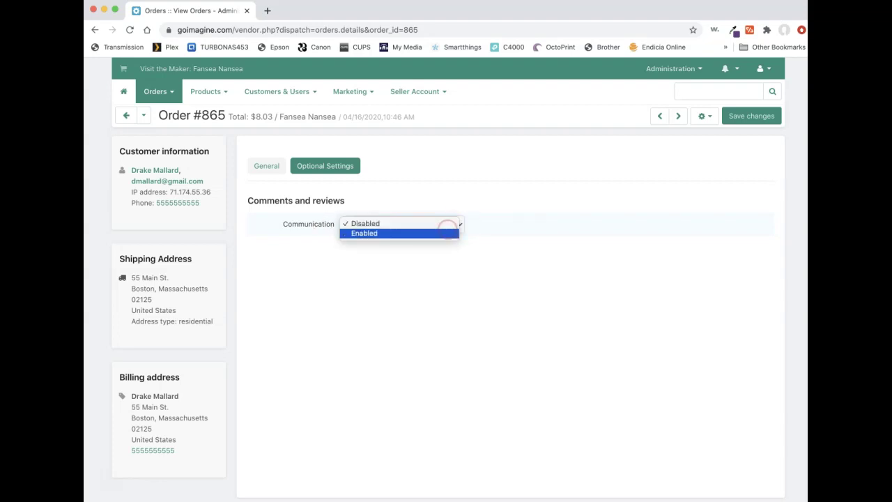
pyautogui.click(445, 232)
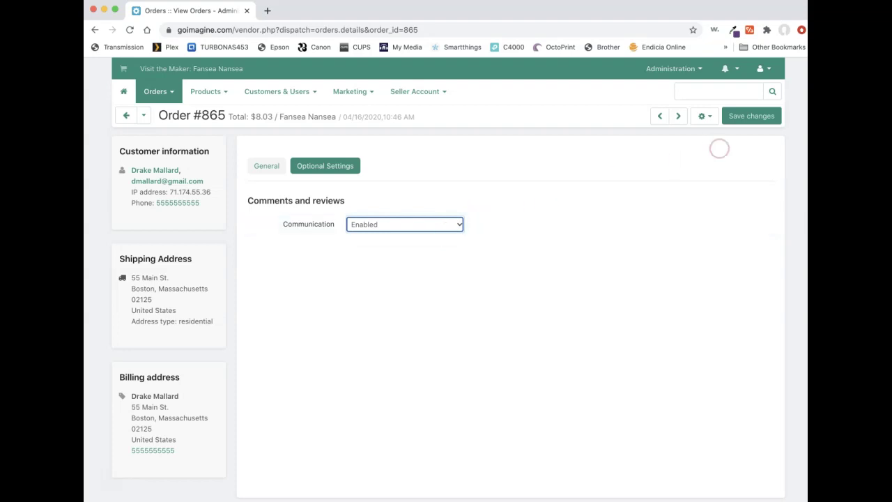
pyautogui.click(751, 115)
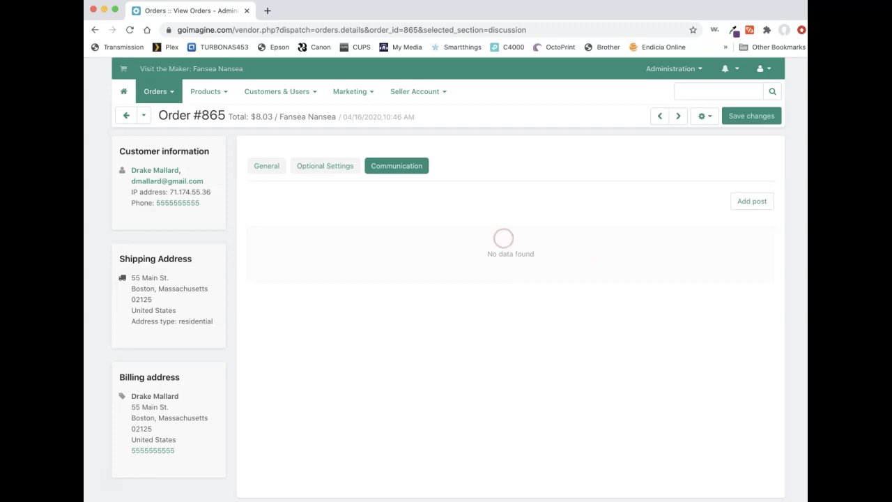
# Examine the new post form for the order's communication and close it without adding a post
pyautogui.click(752, 201)
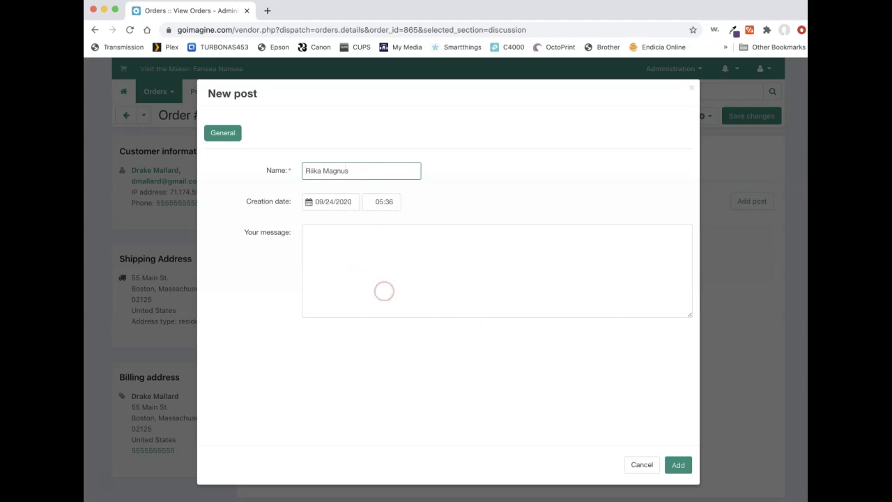
pyautogui.click(678, 460)
pyautogui.click(641, 463)
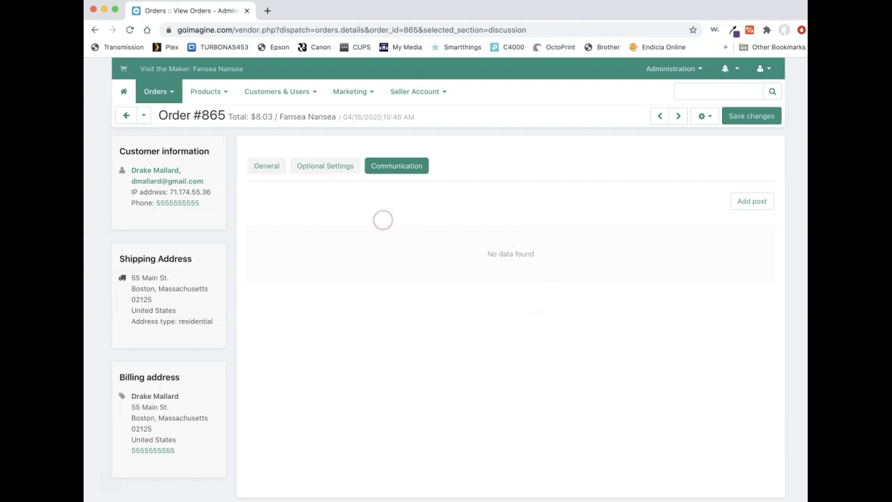
# Return to the order's general details and review its status, payment, manager and shipping information, including tracking number and carrier
pyautogui.click(324, 166)
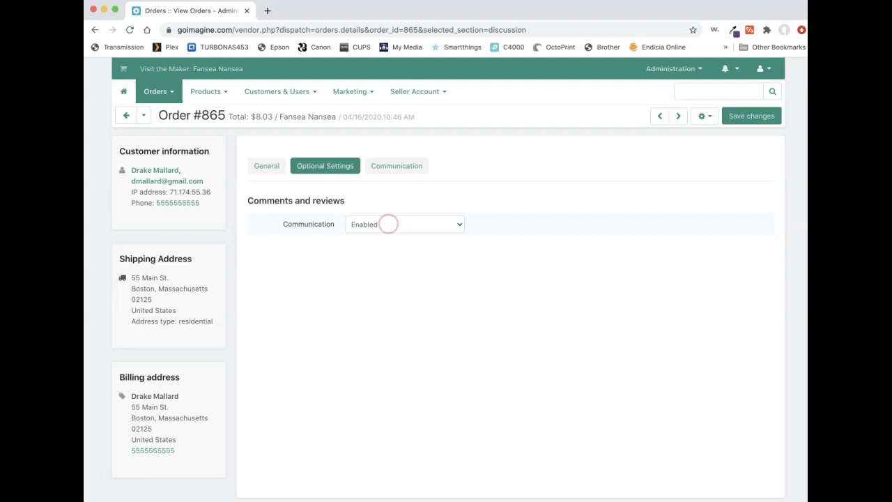
pyautogui.click(266, 166)
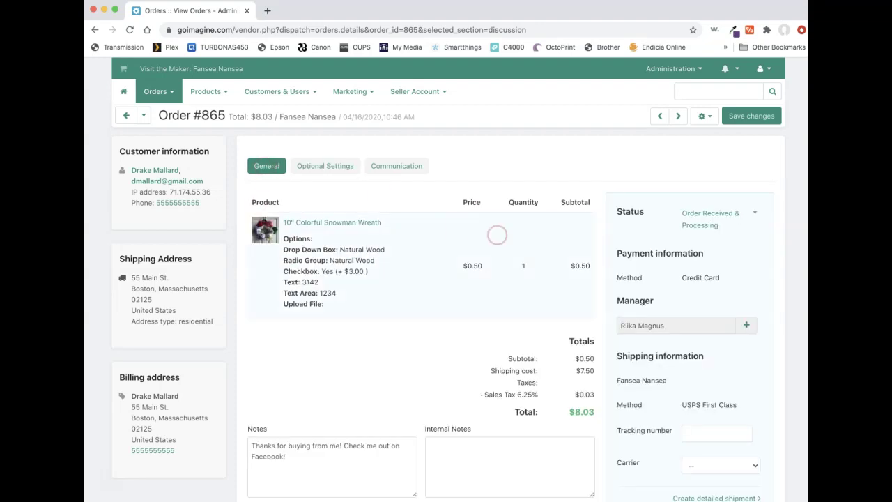
pyautogui.scroll(-3, 616, 226)
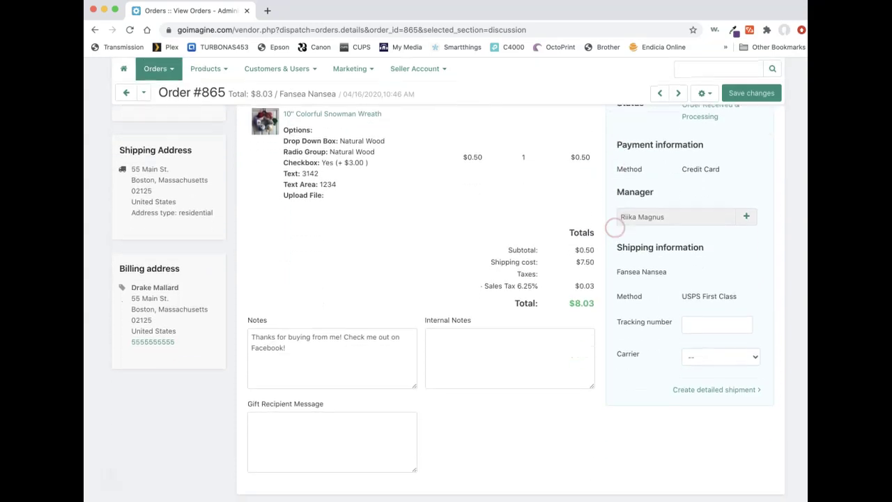
pyautogui.scroll(2, 617, 228)
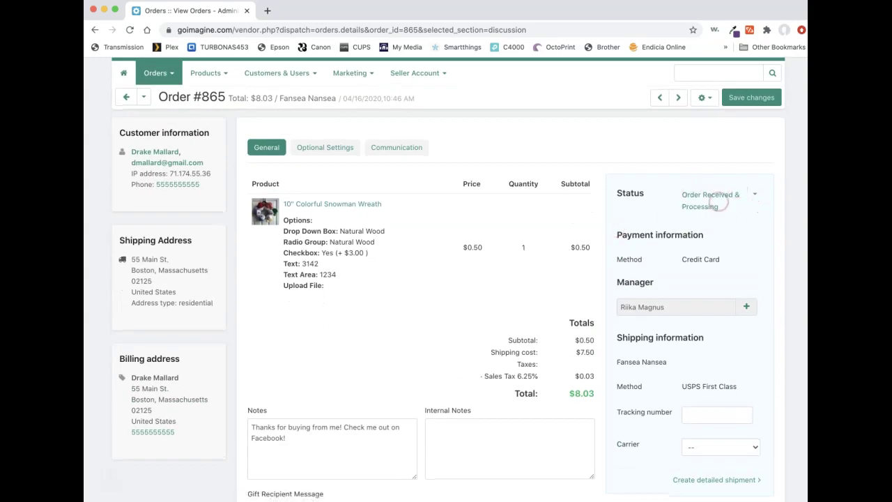
pyautogui.scroll(-2, 746, 235)
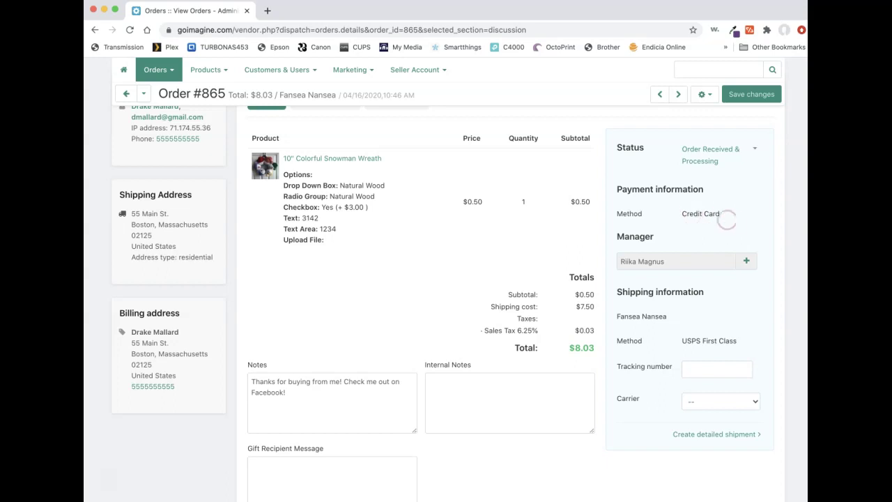
pyautogui.scroll(-2, 728, 219)
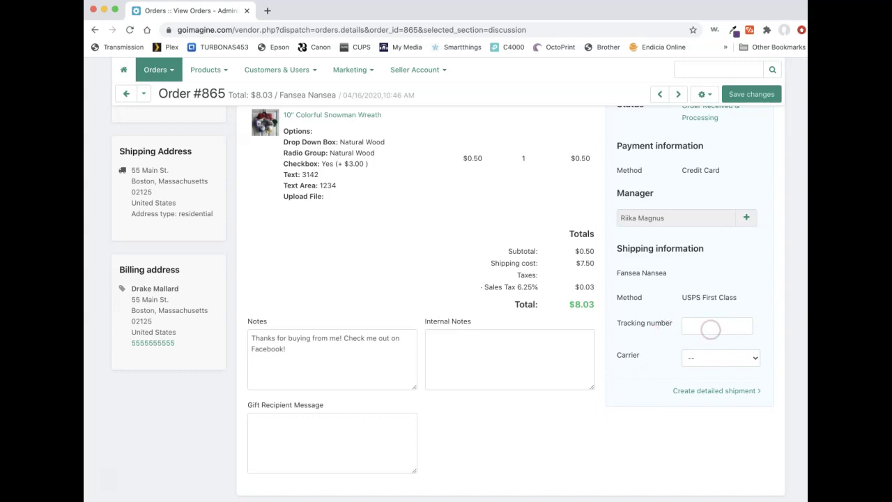
# Enter 1234 as the order's tracking number, choose USPS as the carrier, and save the changes without notifications
pyautogui.scroll(3, 716, 315)
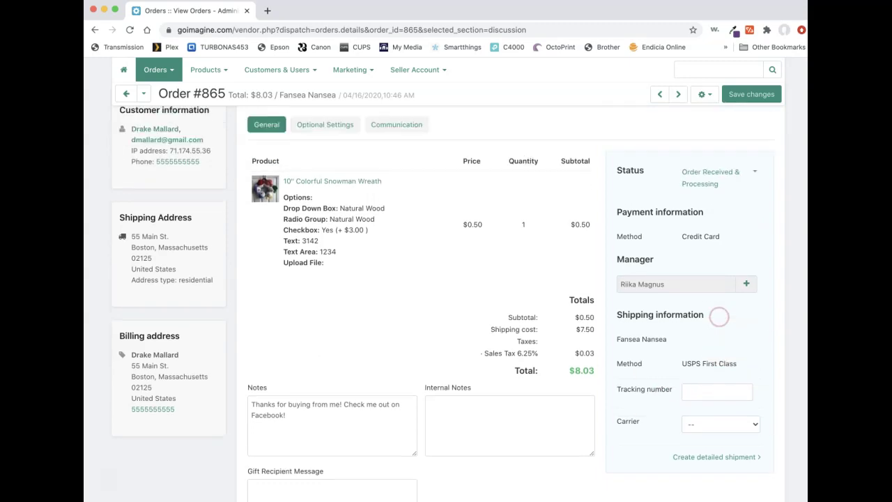
pyautogui.scroll(-3, 719, 317)
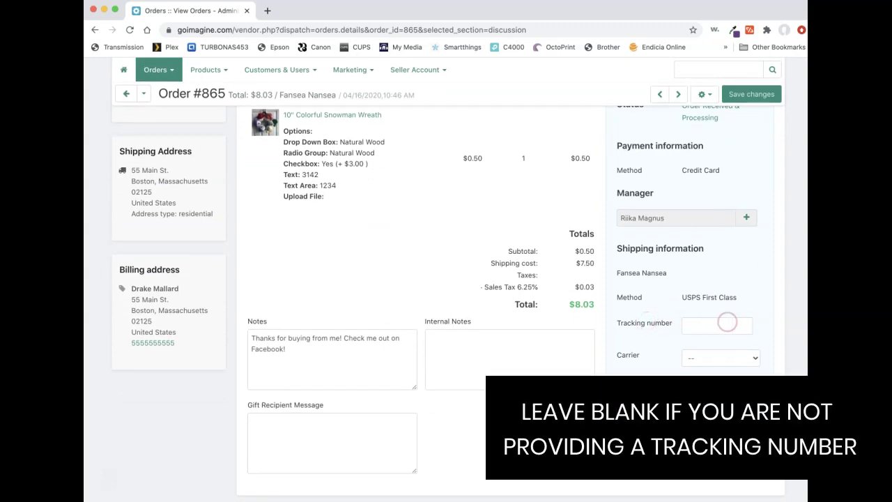
pyautogui.click(717, 325)
pyautogui.write('1234')
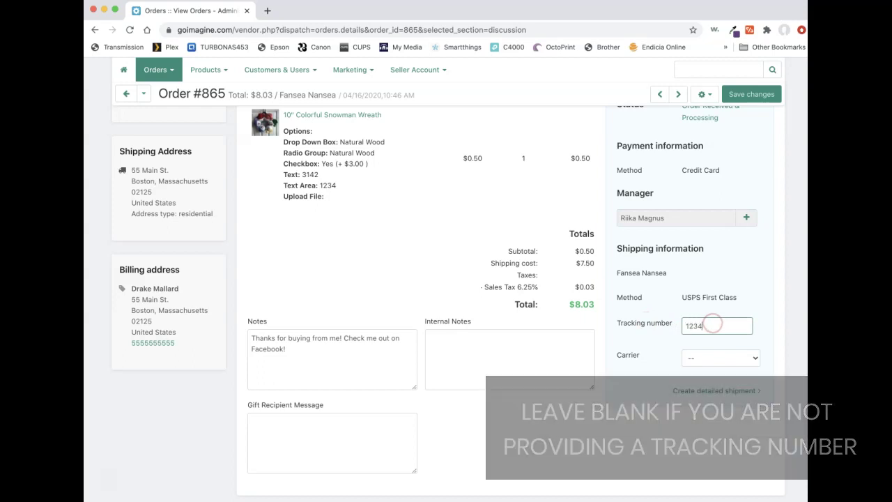
pyautogui.click(754, 357)
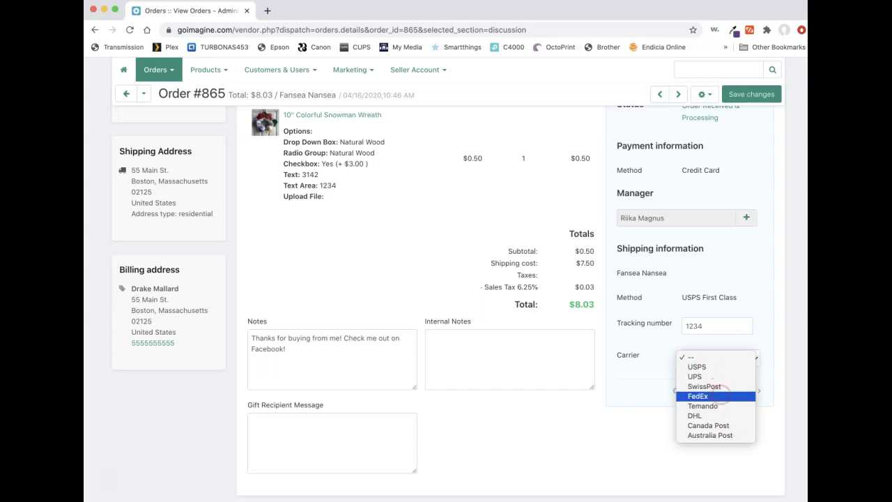
pyautogui.click(724, 366)
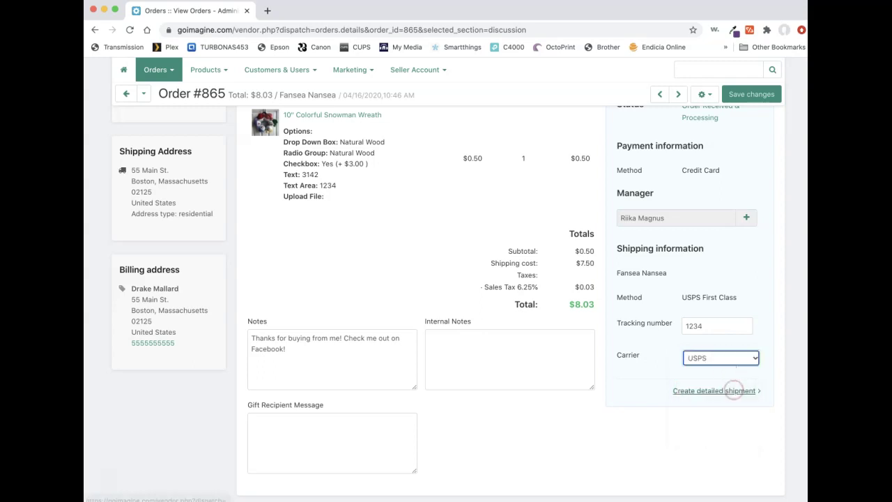
pyautogui.scroll(5, 692, 368)
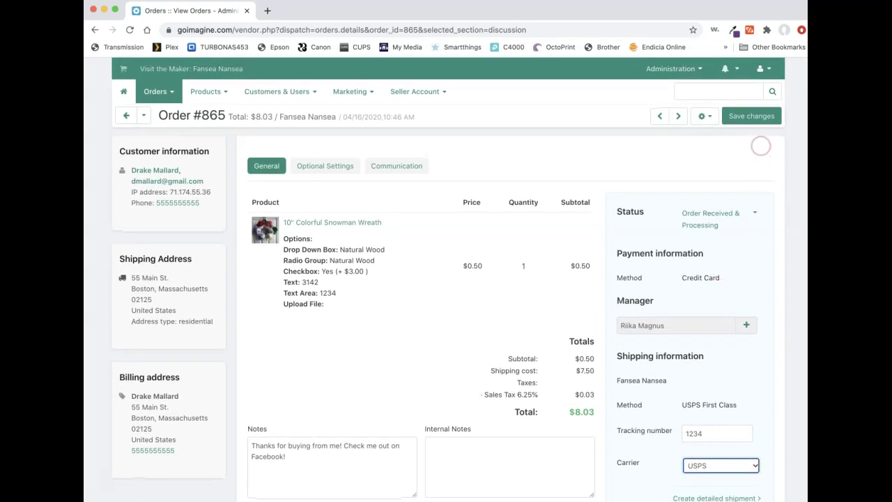
pyautogui.moveTo(750, 122)
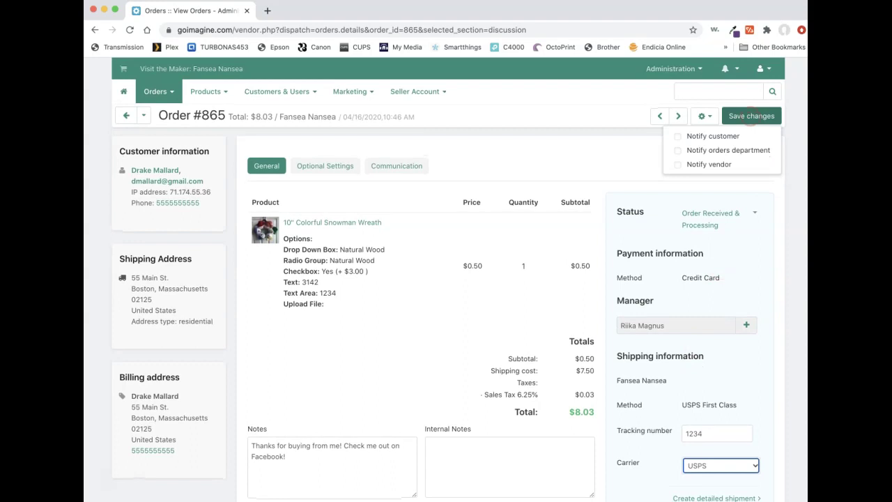
pyautogui.click(745, 117)
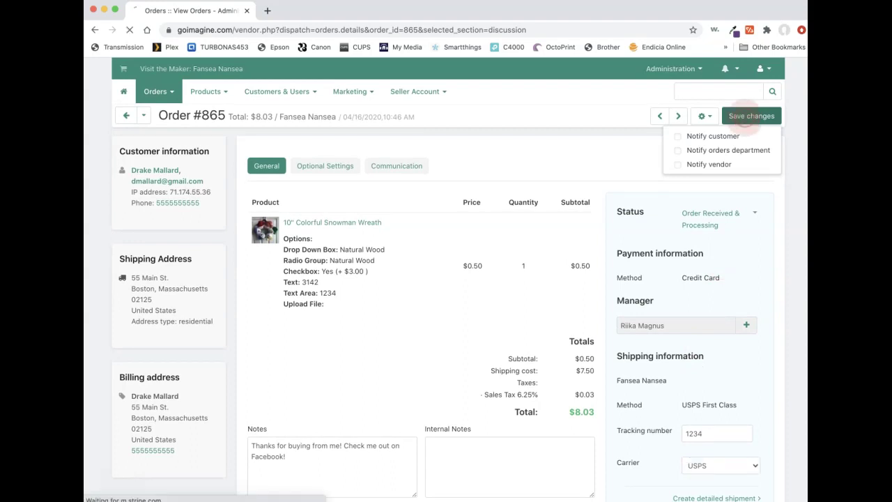
# Open the USPS tracking page for the order's tracking number, check its delivery status, and return to the order
pyautogui.scroll(-3, 749, 242)
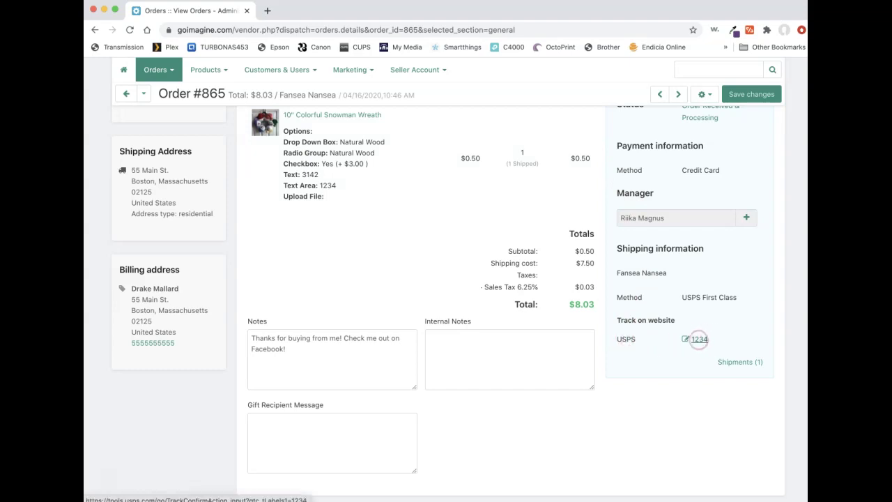
pyautogui.click(699, 339)
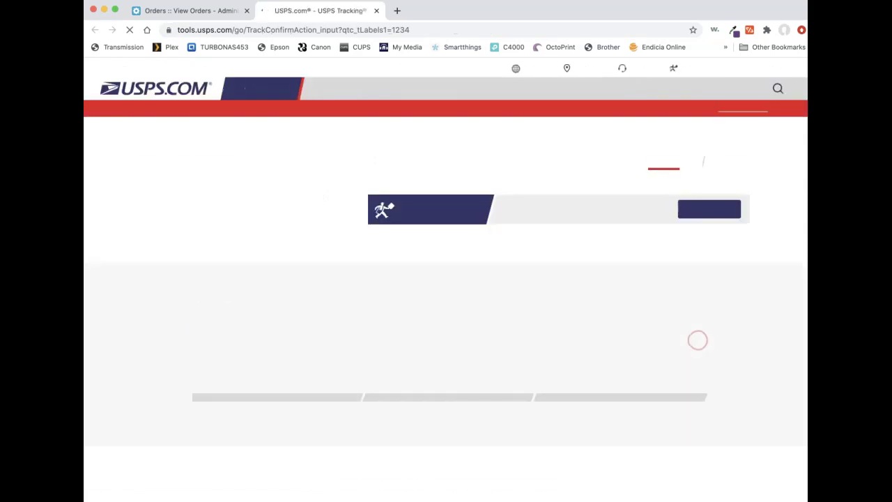
pyautogui.scroll(-3, 476, 272)
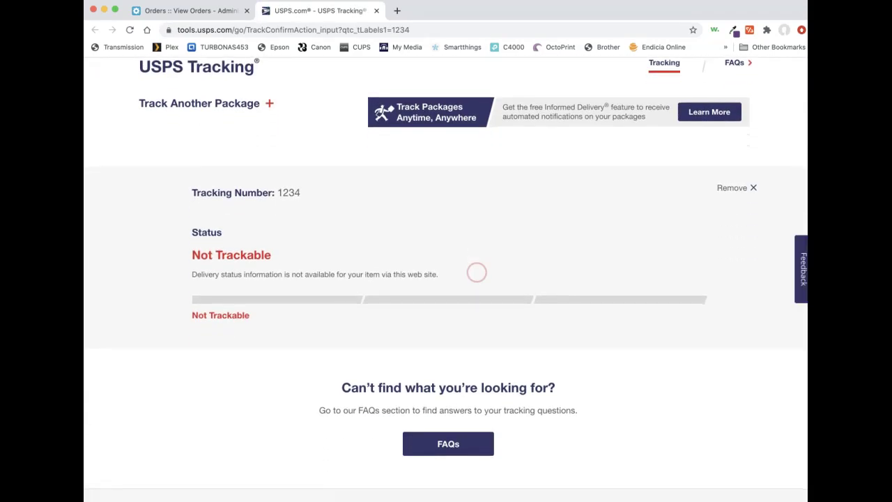
pyautogui.scroll(3, 477, 272)
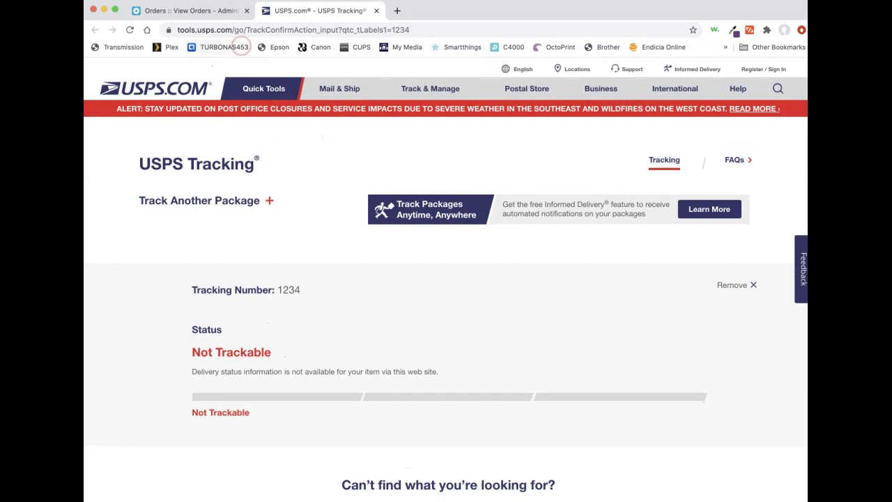
pyautogui.click(176, 10)
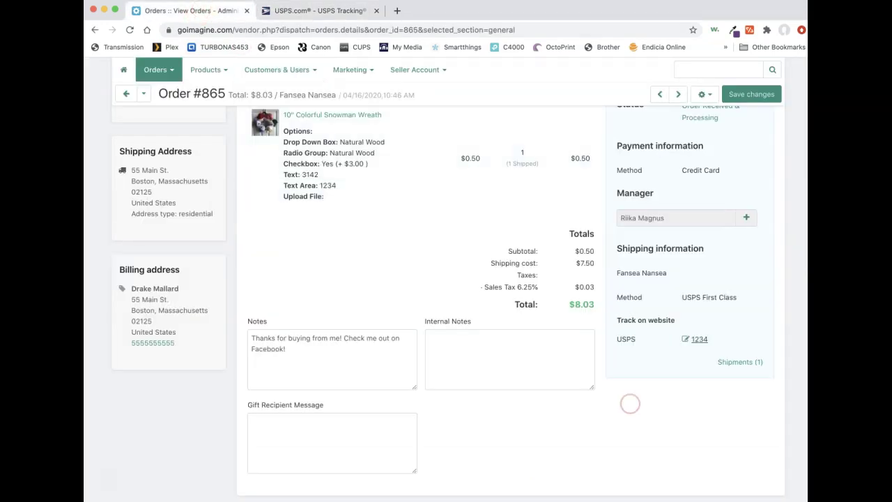
# Review the order's shipping information and the available status and notification options, and save the order's changes
pyautogui.scroll(3, 630, 403)
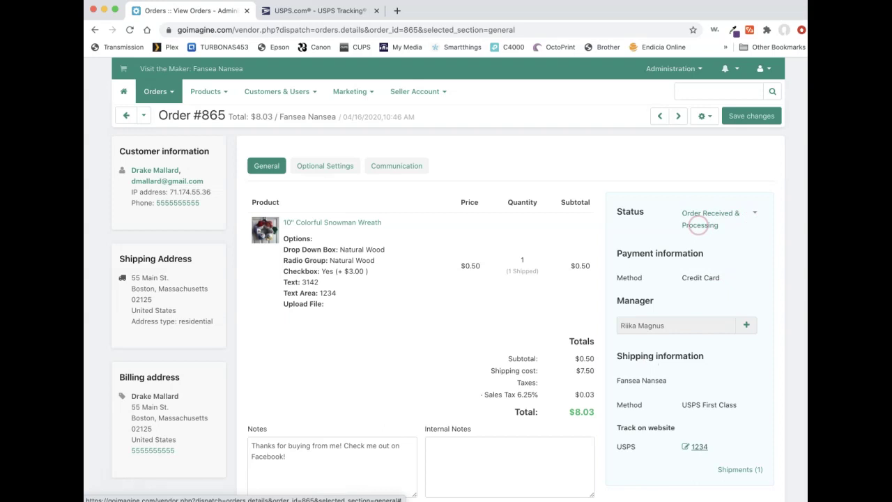
pyautogui.scroll(-3, 762, 323)
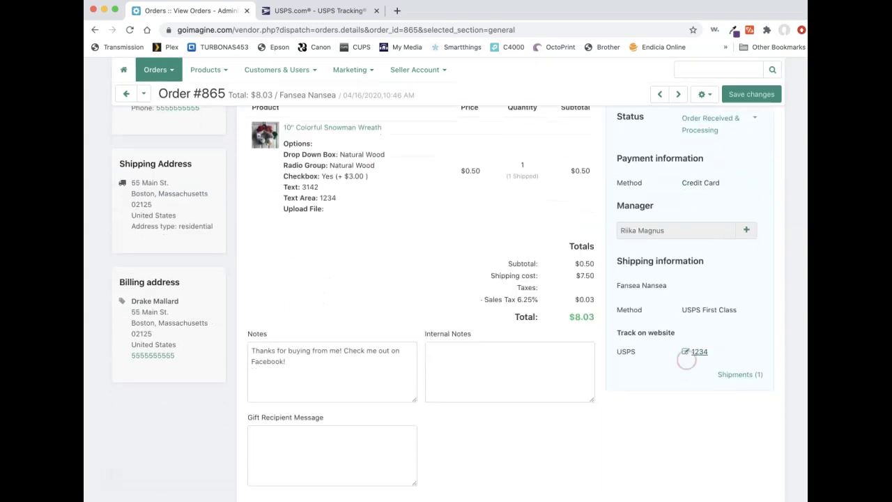
pyautogui.scroll(3, 701, 362)
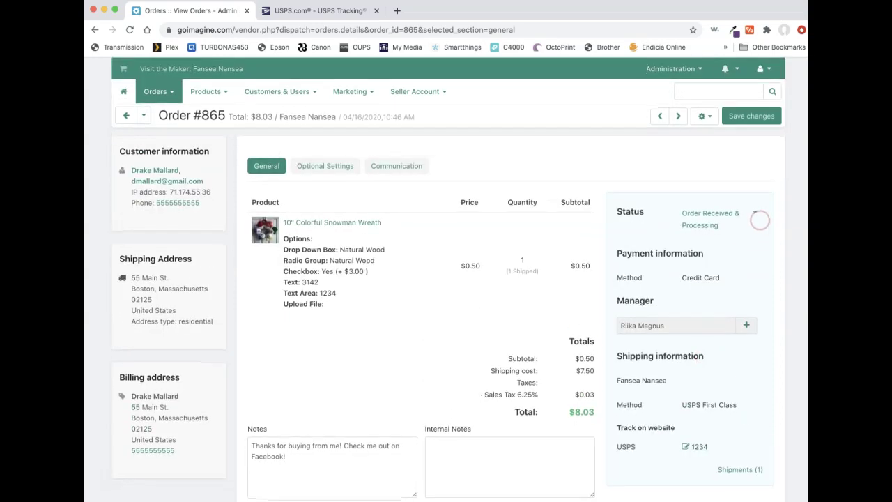
pyautogui.click(755, 215)
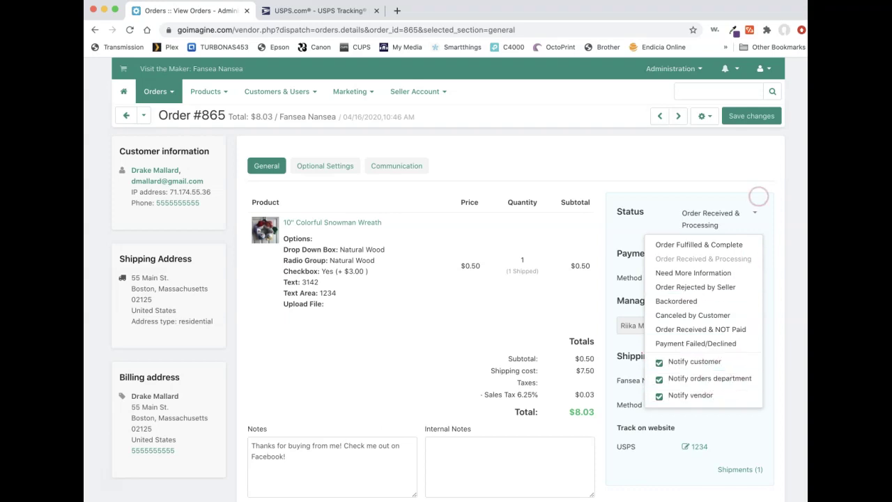
pyautogui.click(705, 116)
pyautogui.click(679, 137)
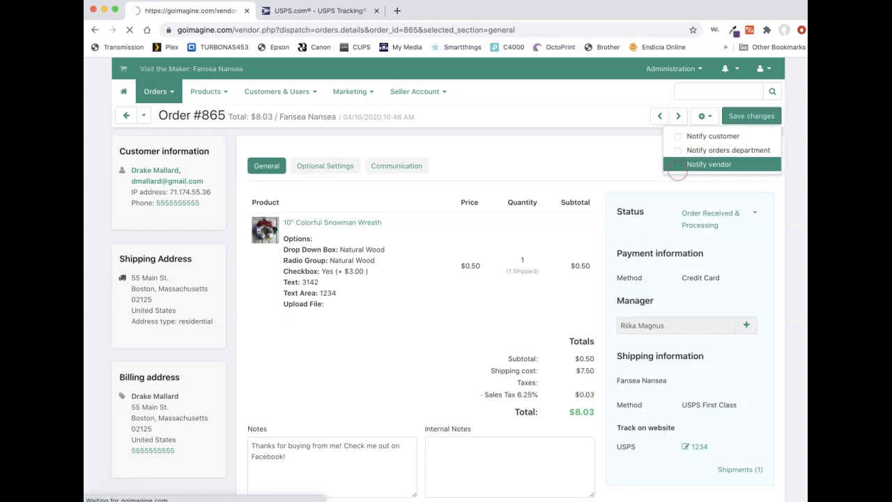
pyautogui.scroll(-2, 756, 205)
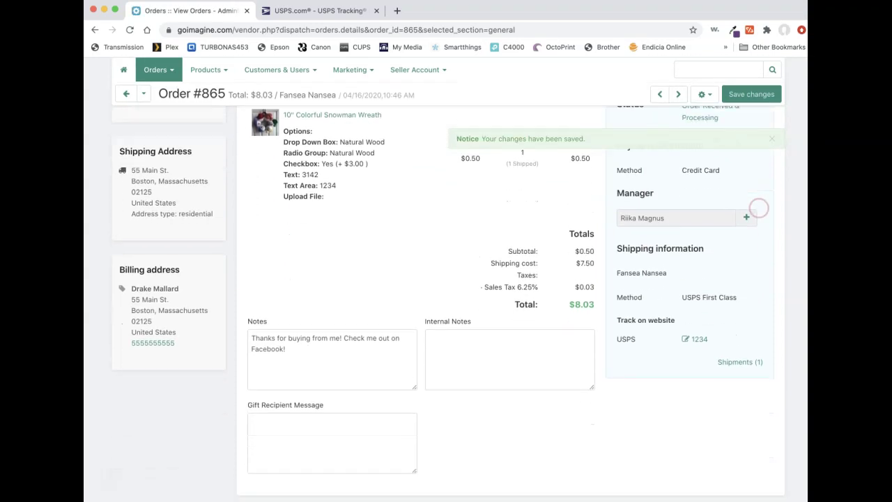
pyautogui.scroll(3, 742, 279)
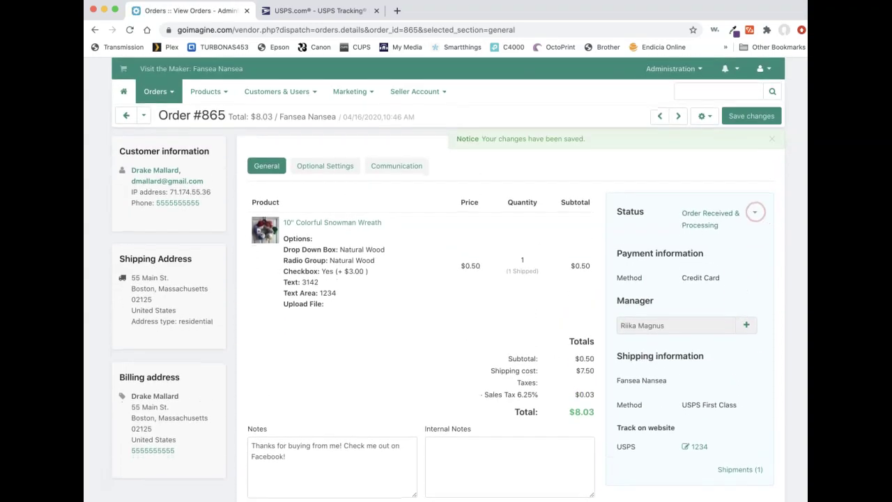
# Turn off the customer, orders department and vendor notifications and set the order's status to Backordered
pyautogui.click(754, 214)
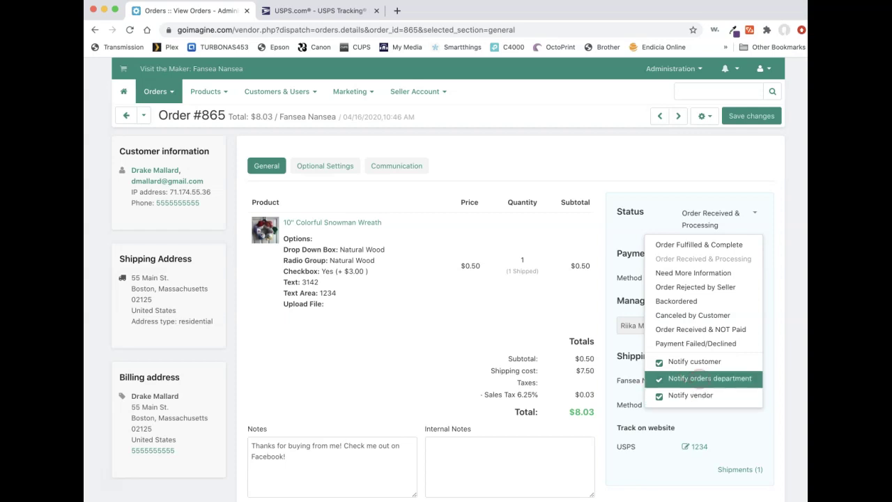
pyautogui.click(659, 362)
pyautogui.click(659, 378)
pyautogui.click(659, 395)
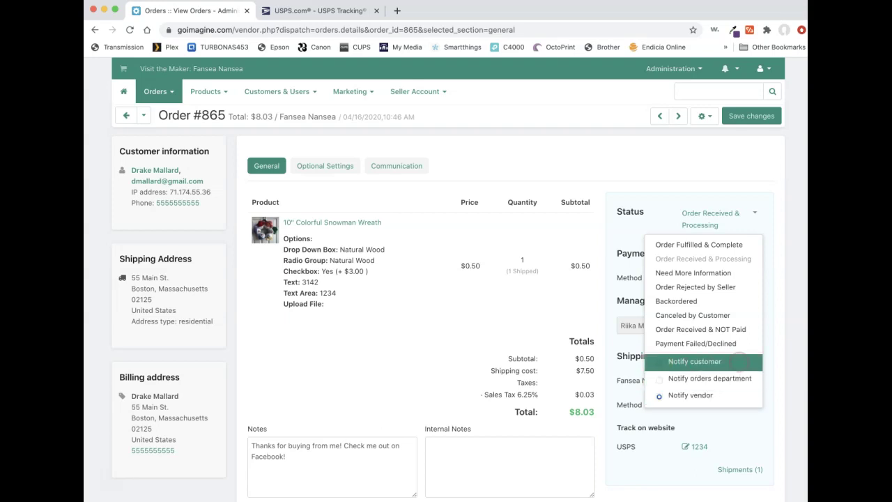
pyautogui.click(711, 301)
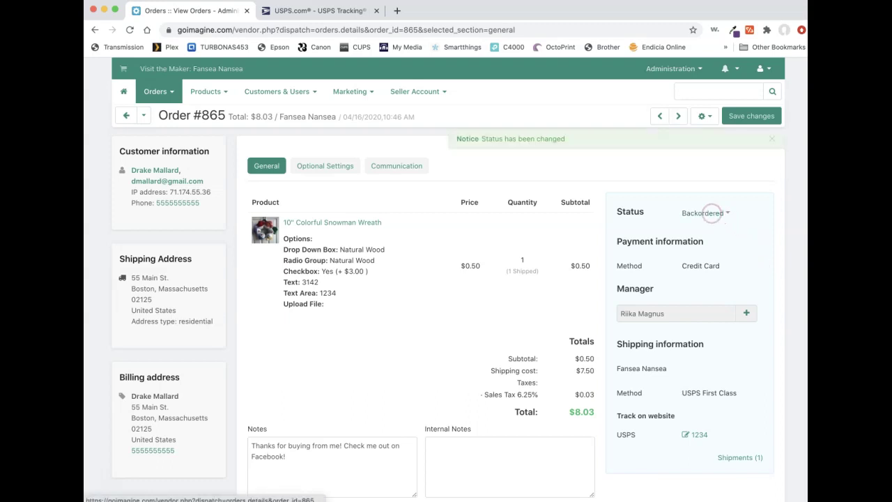
# Enable the customer, orders department and vendor notifications and set the order's status to Order Fulfilled & Complete
pyautogui.click(711, 212)
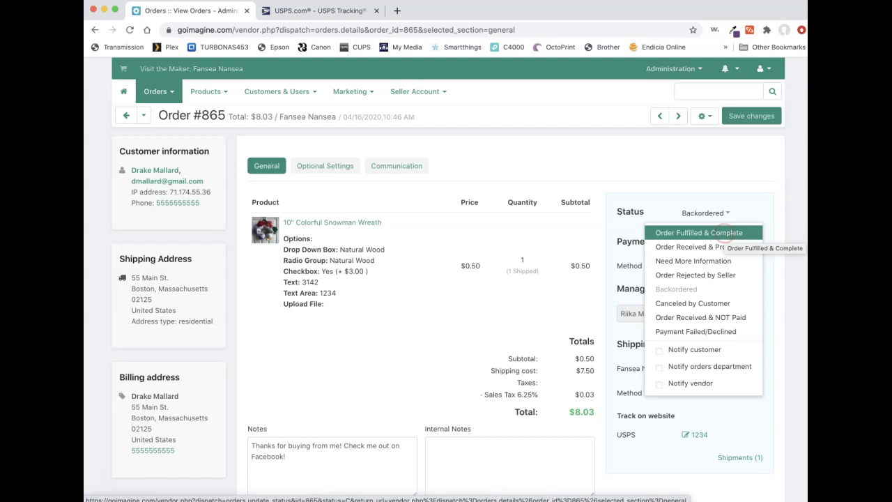
pyautogui.click(704, 350)
pyautogui.click(694, 364)
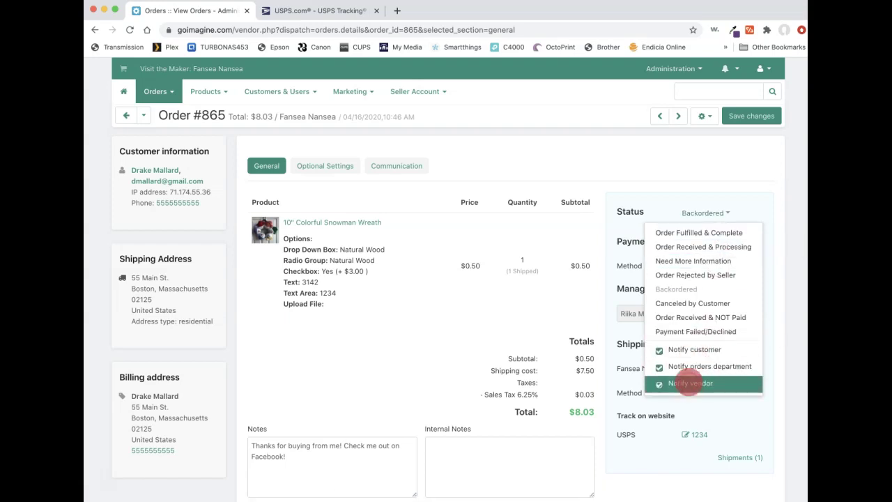
pyautogui.click(689, 381)
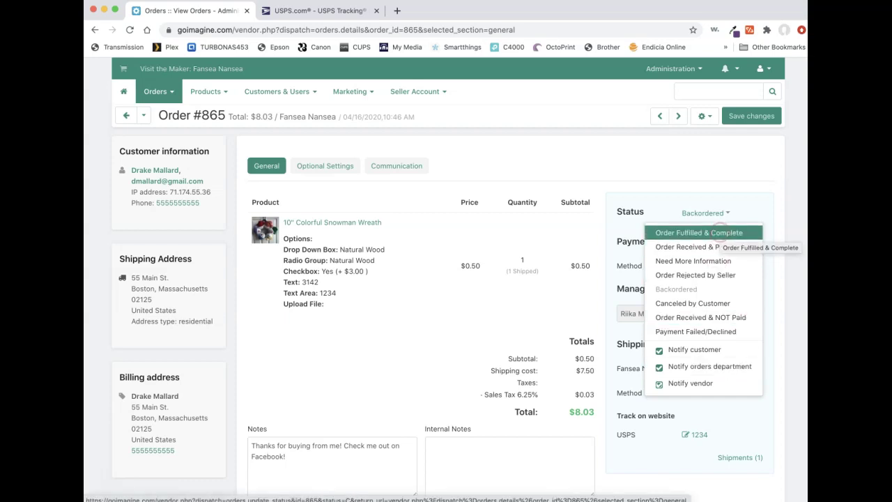
pyautogui.click(719, 233)
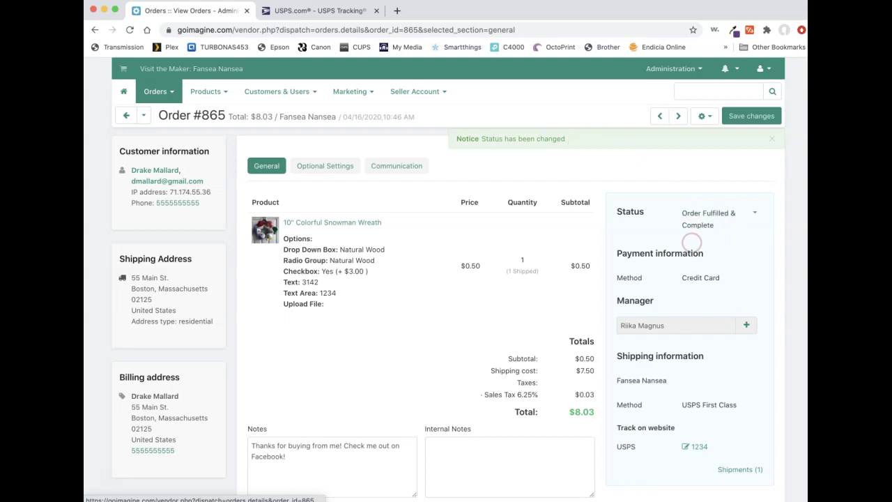
# Reopen the order dated 04/16/2020 from the orders list and open its shipments
pyautogui.moveTo(155, 91)
pyautogui.click(162, 116)
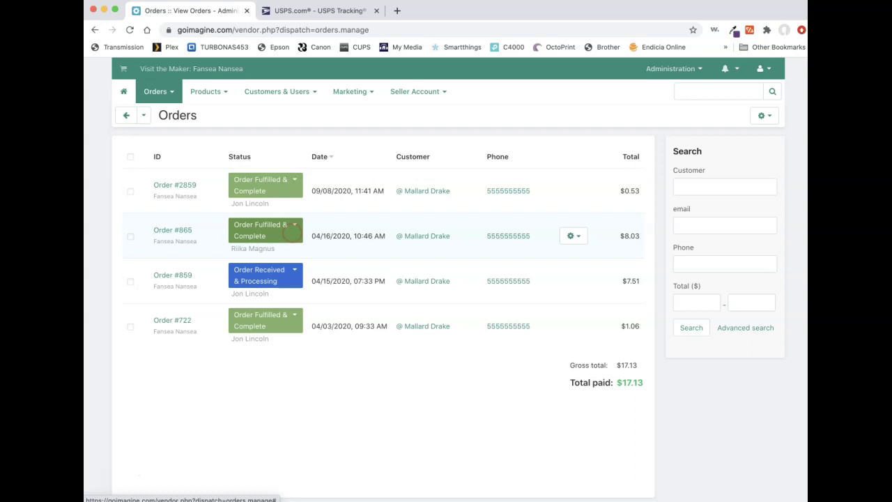
pyautogui.click(174, 231)
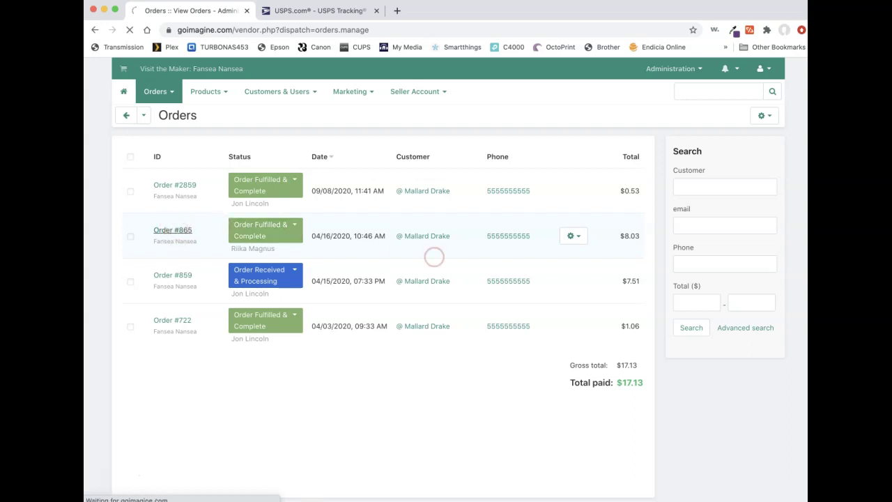
pyautogui.scroll(-3, 580, 265)
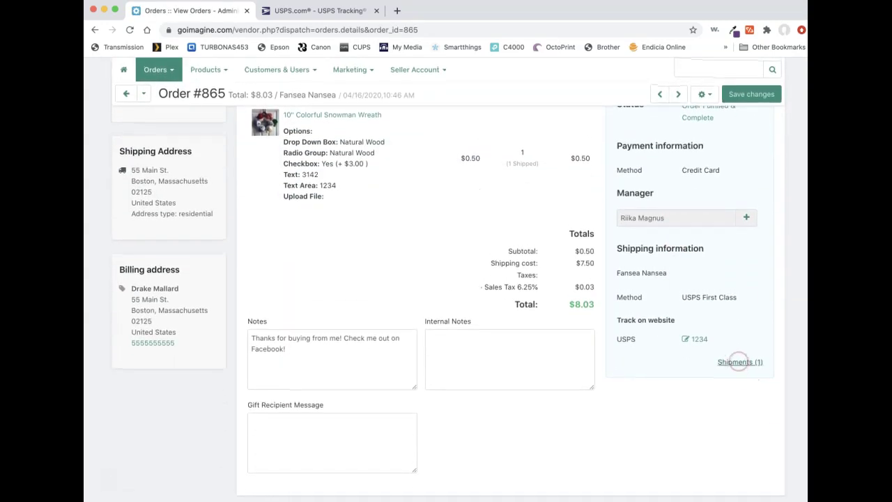
pyautogui.click(738, 362)
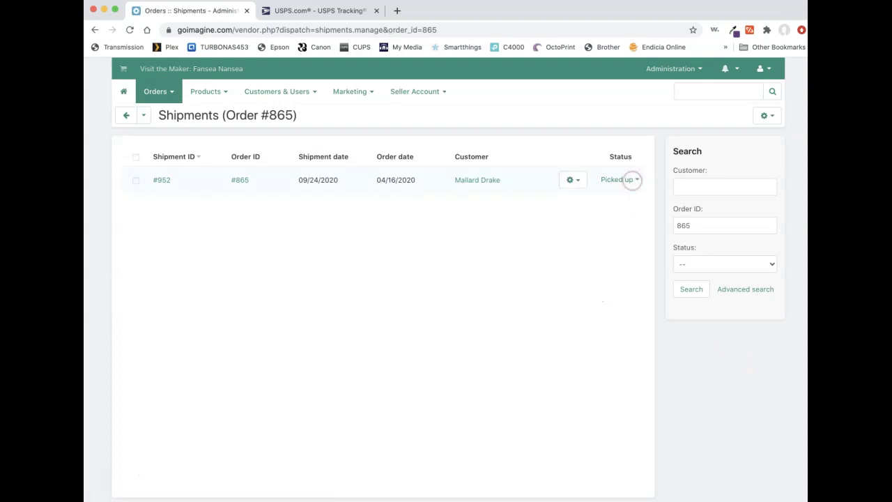
# Delete the order's shipment, confirming the deletion, and return to the list of all orders
pyautogui.click(574, 179)
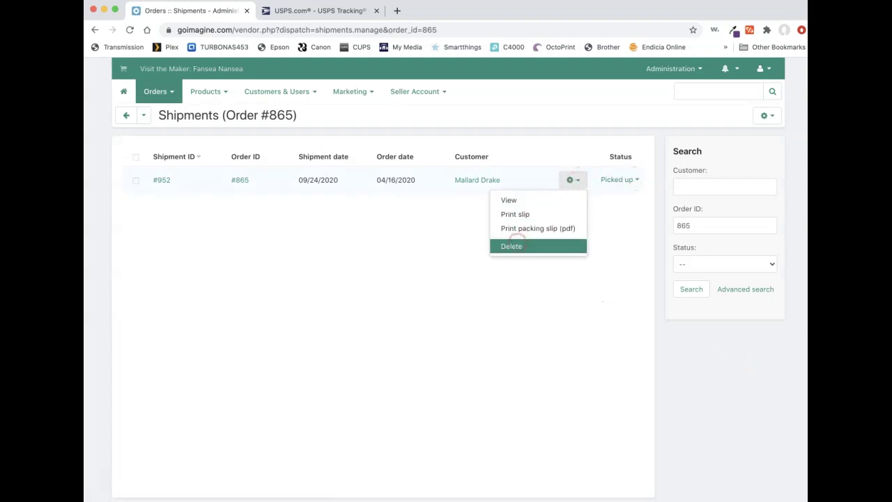
pyautogui.click(515, 245)
pyautogui.click(541, 90)
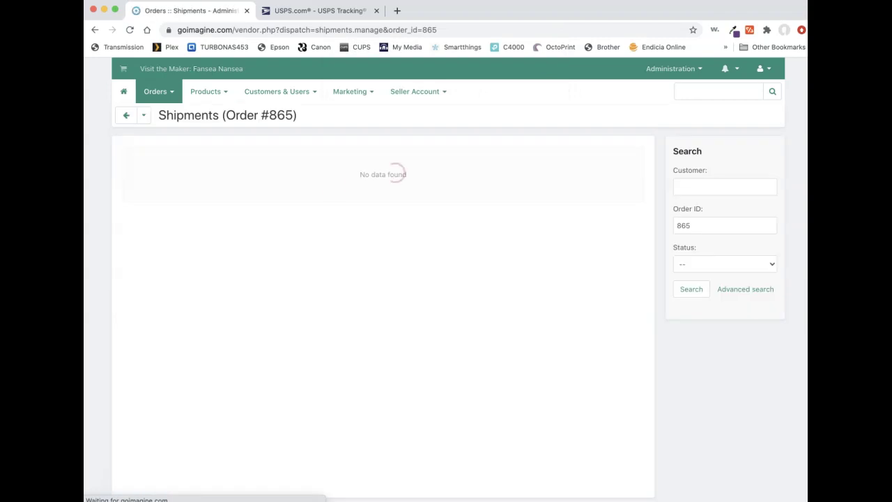
pyautogui.moveTo(155, 91)
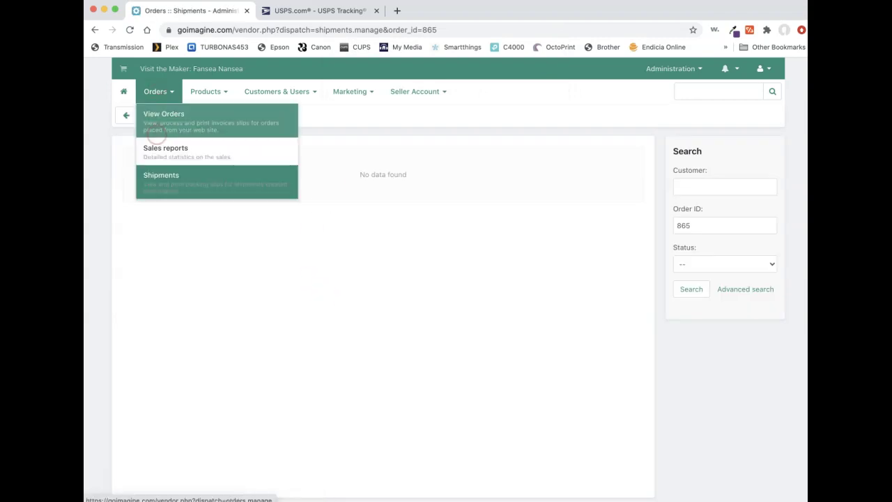
pyautogui.click(159, 116)
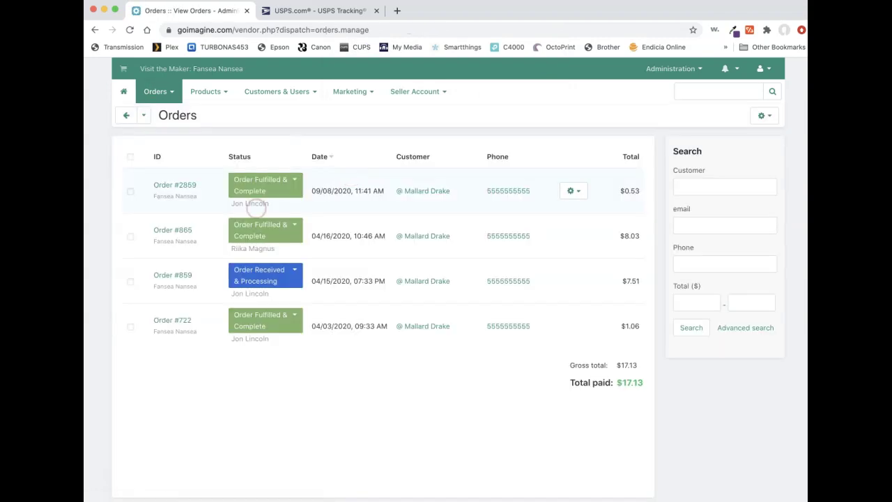
# Turn off the customer, orders department and vendor notifications for the 04/16/2020 order and set its status to Order Received & Processing
pyautogui.click(285, 226)
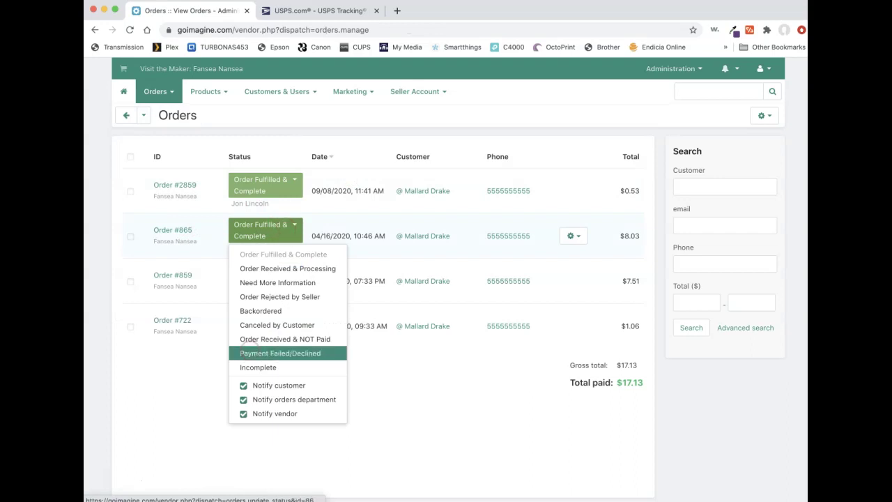
pyautogui.click(243, 386)
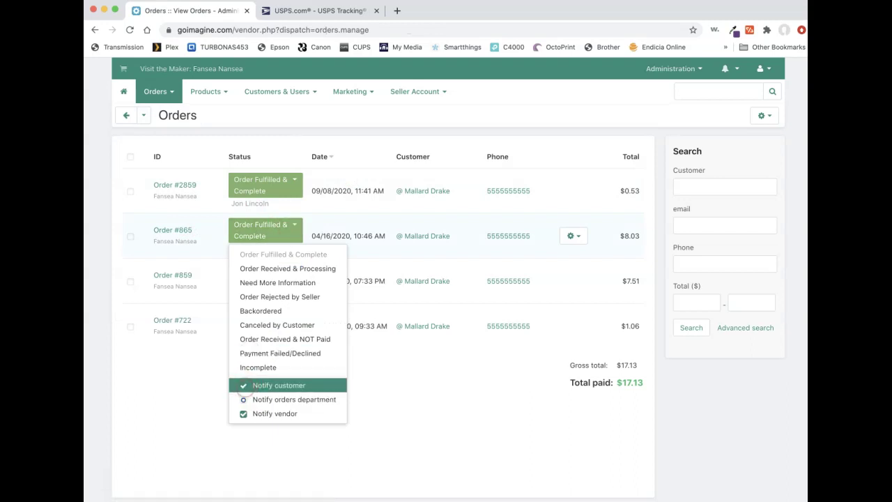
pyautogui.click(243, 399)
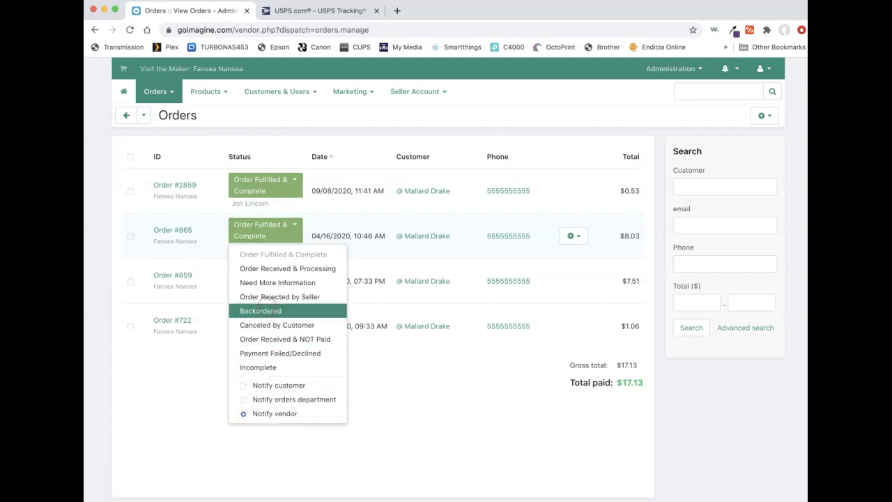
pyautogui.click(270, 271)
pyautogui.click(268, 270)
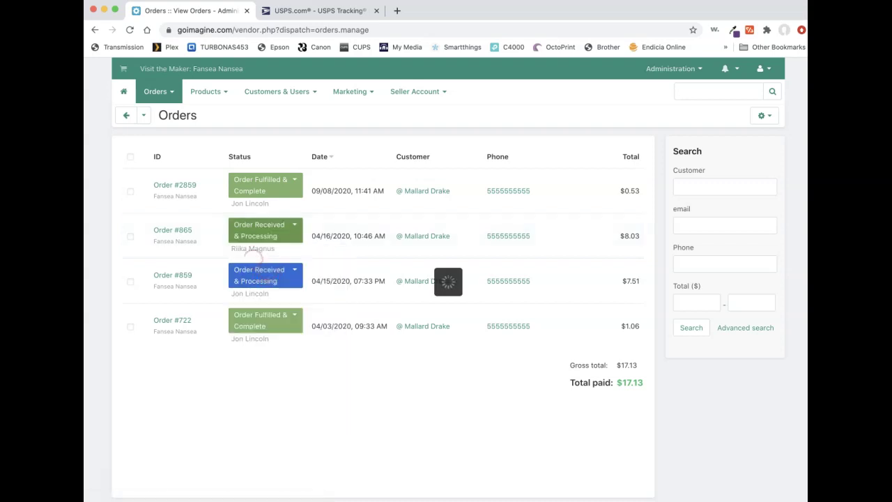
# Open the order dated 04/16/2020 and start a new detailed shipment from its shipping information
pyautogui.click(179, 231)
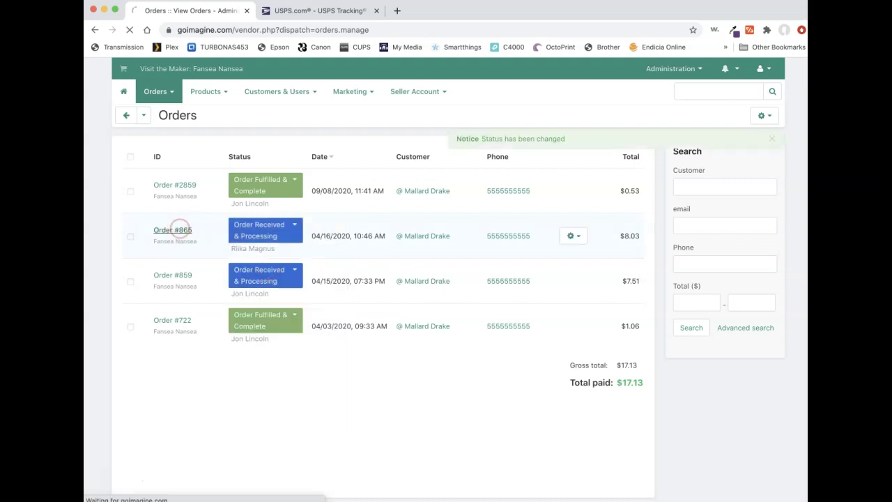
pyautogui.scroll(-3, 696, 253)
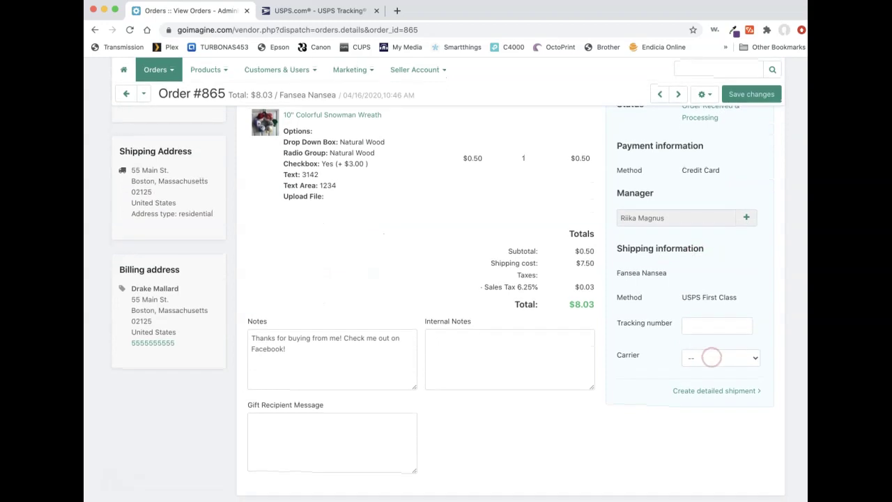
pyautogui.scroll(2, 727, 264)
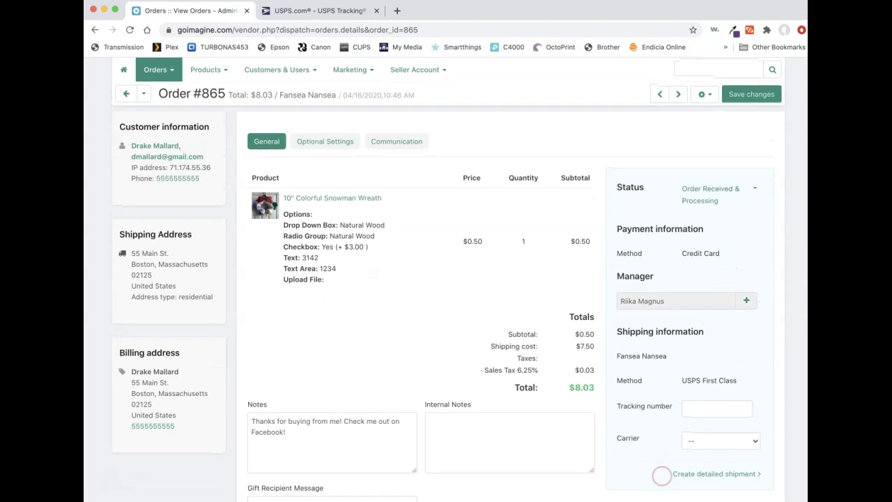
pyautogui.scroll(-2, 659, 363)
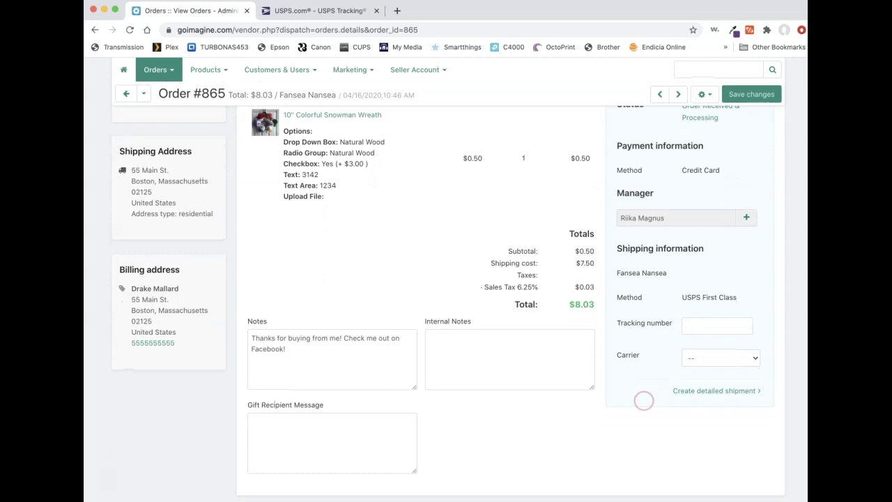
pyautogui.scroll(2, 669, 342)
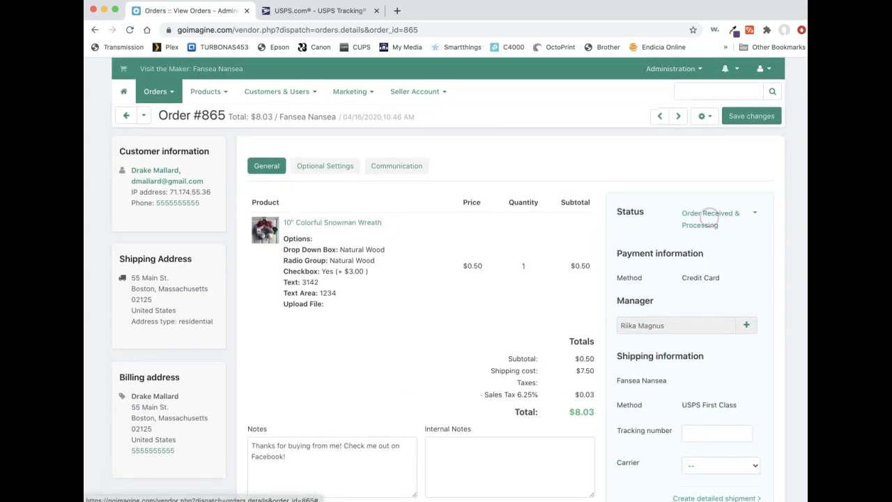
pyautogui.scroll(-3, 630, 341)
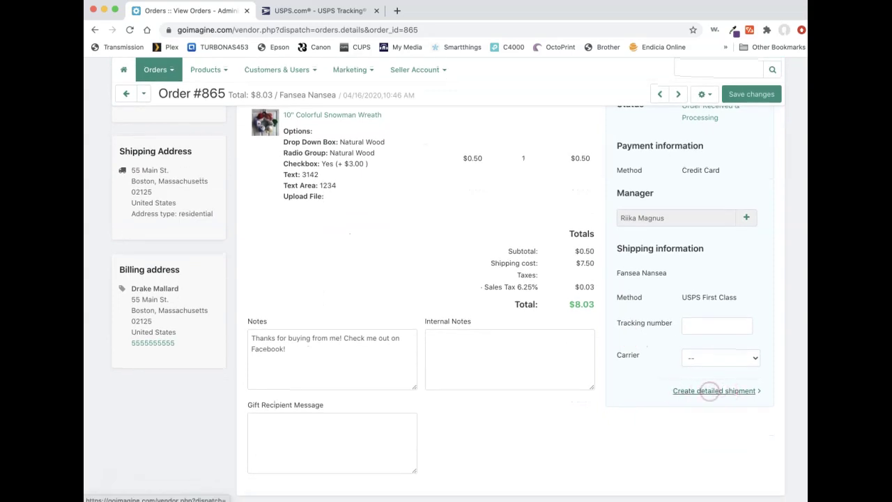
pyautogui.click(712, 391)
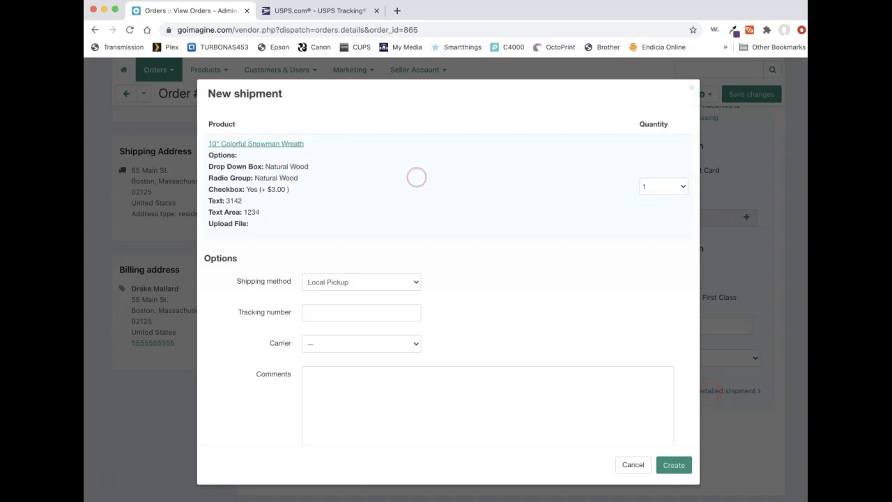
# Review the new shipment form and the quantity choices for the 10" Colorful Snowman Wreath, keeping the quantity at 1
pyautogui.scroll(-3, 417, 181)
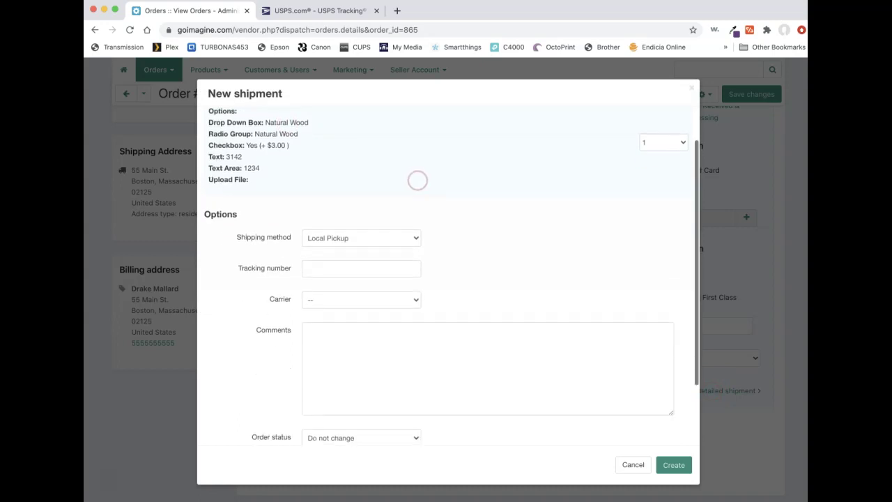
pyautogui.scroll(3, 418, 181)
pyautogui.scroll(1, 417, 180)
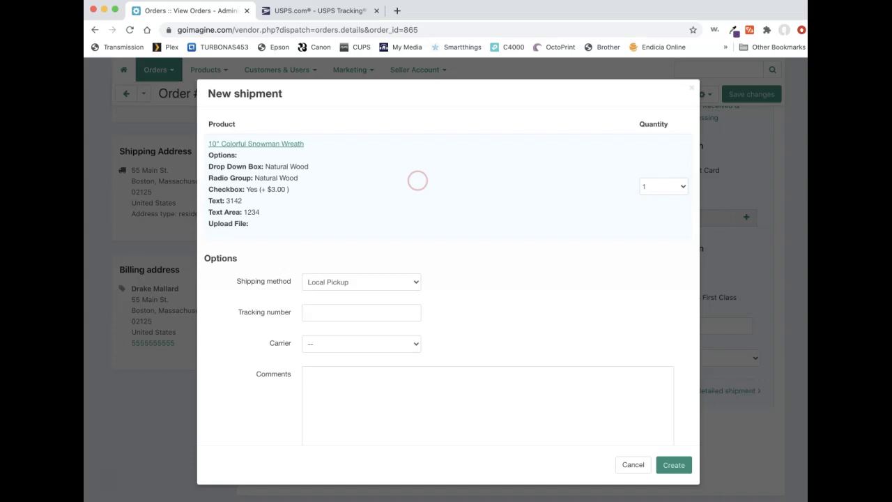
pyautogui.click(681, 186)
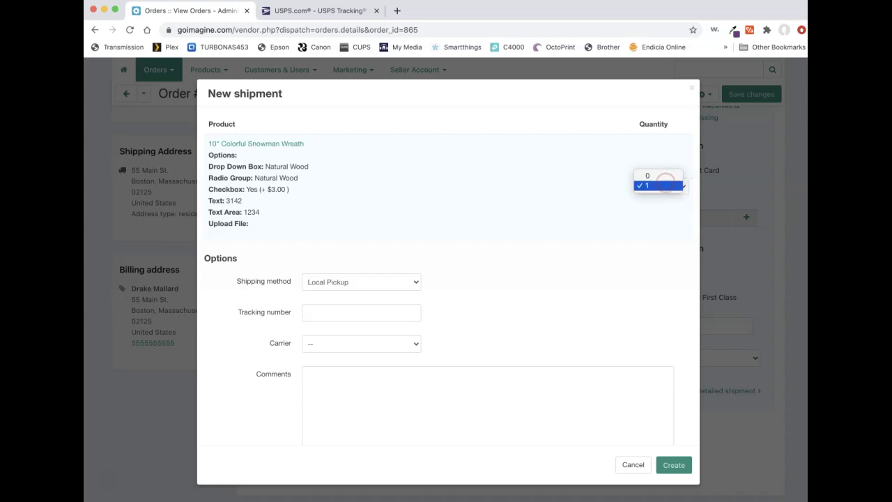
pyautogui.click(578, 211)
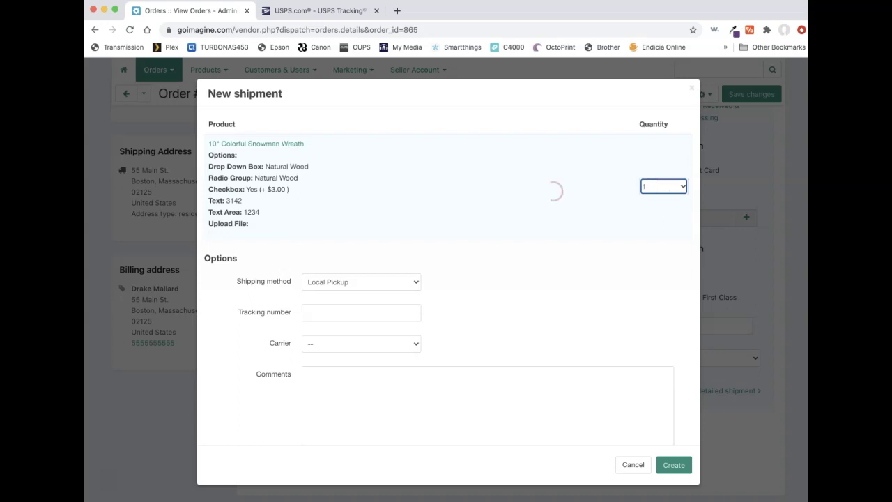
pyautogui.click(679, 185)
pyautogui.click(681, 185)
# Set the shipping method to USPS First Class, the tracking number to 1234 and the carrier to USPS, with the comment "Comments"
pyautogui.scroll(-3, 409, 174)
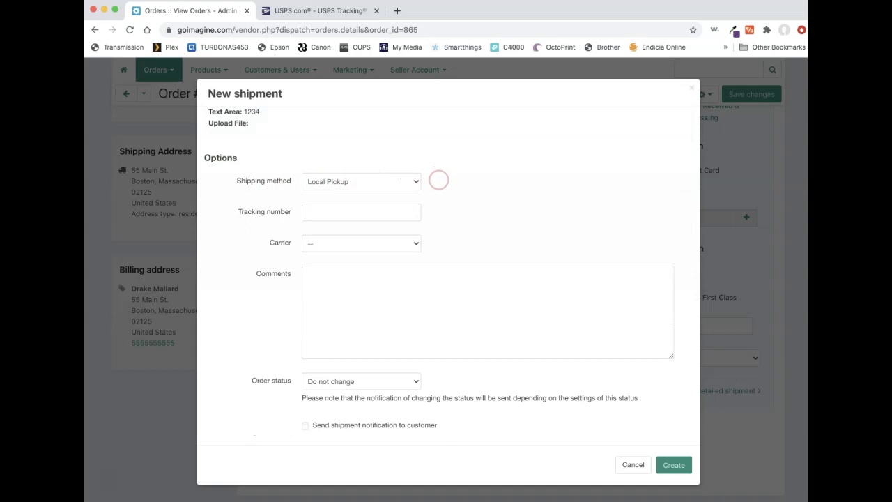
pyautogui.click(408, 180)
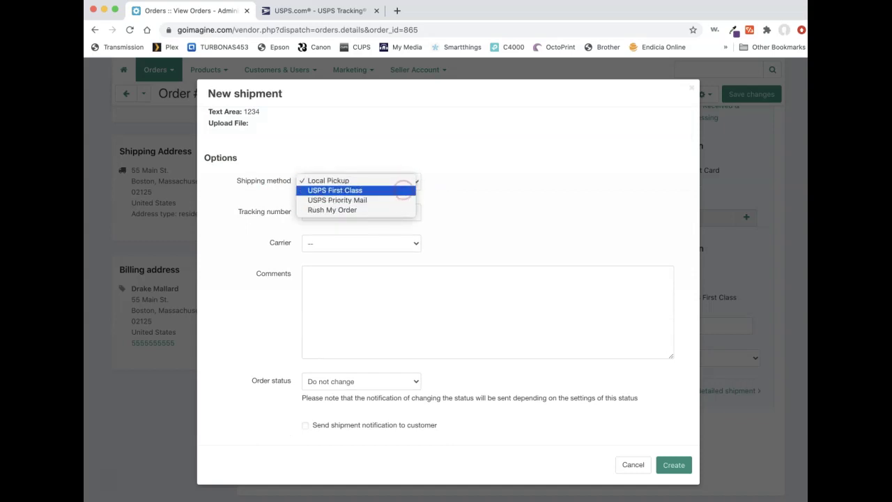
pyautogui.click(371, 191)
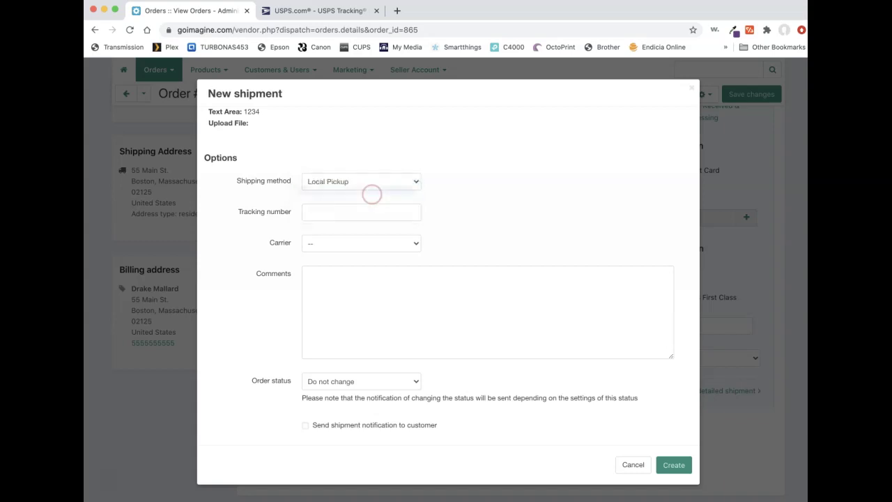
pyautogui.click(353, 209)
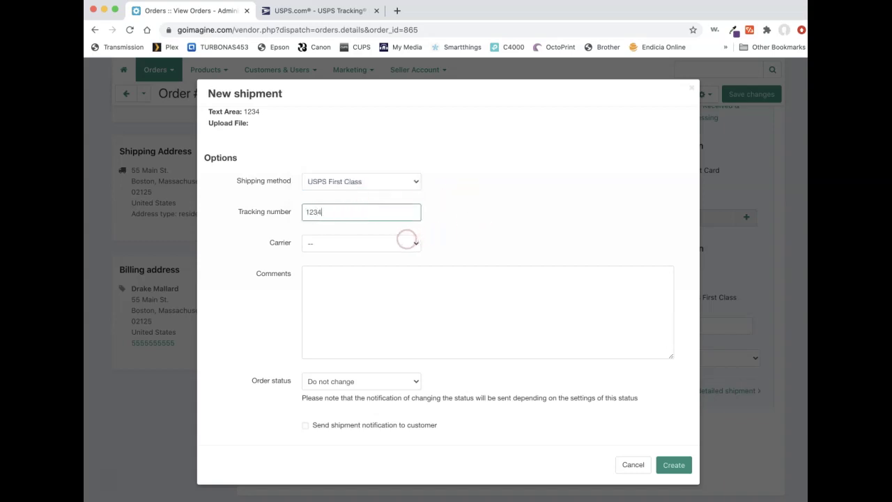
pyautogui.click(406, 243)
pyautogui.click(397, 251)
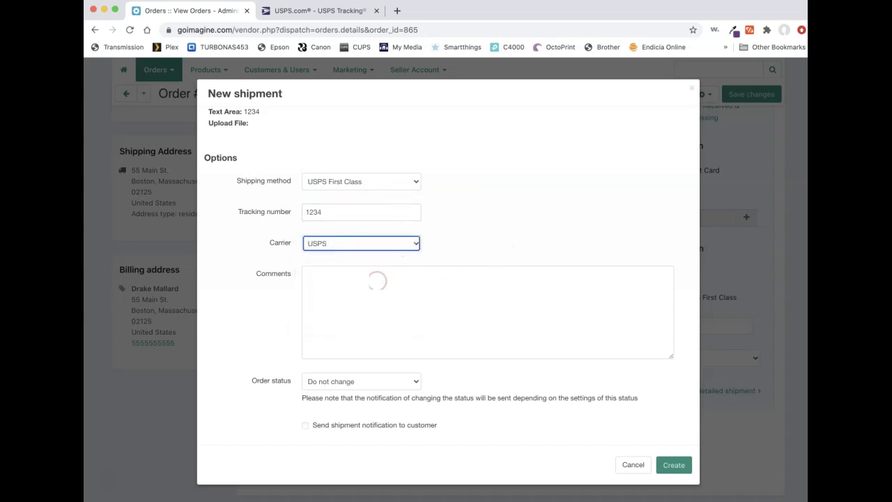
pyautogui.scroll(-1, 356, 302)
pyautogui.click(334, 280)
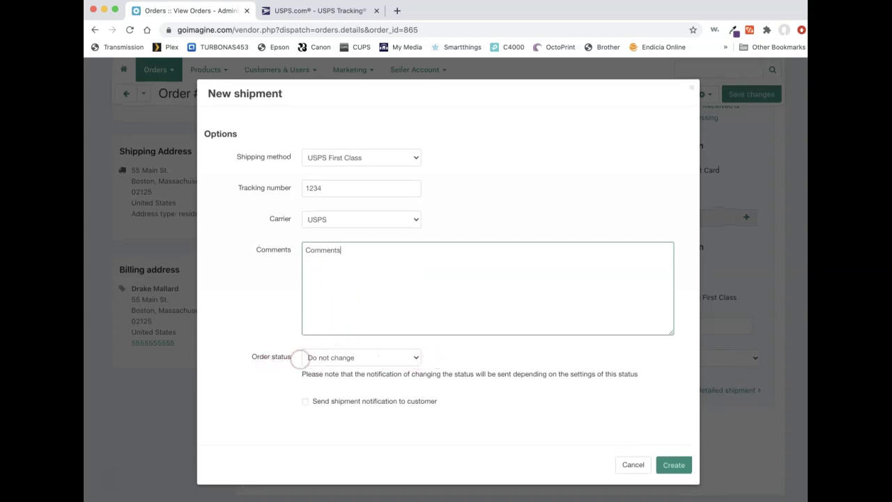
# Set the order status to Order Fulfilled & Complete, enable the customer's shipment notification and create the shipment
pyautogui.click(422, 357)
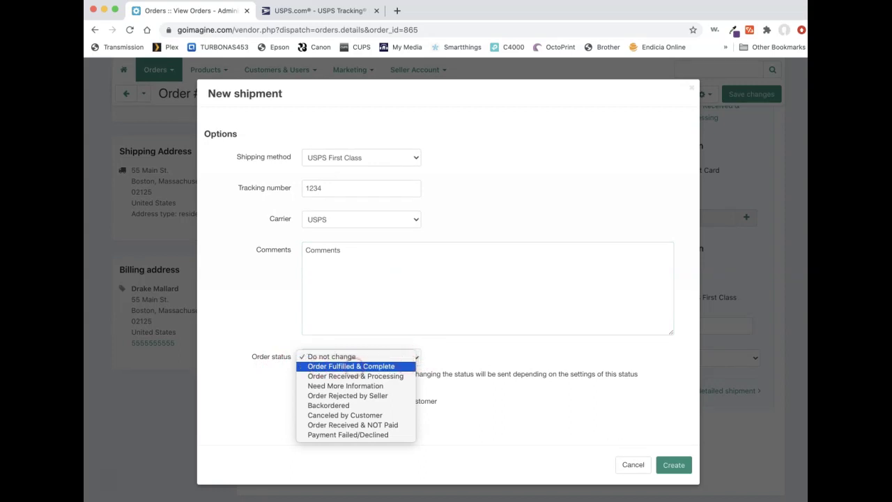
pyautogui.click(394, 365)
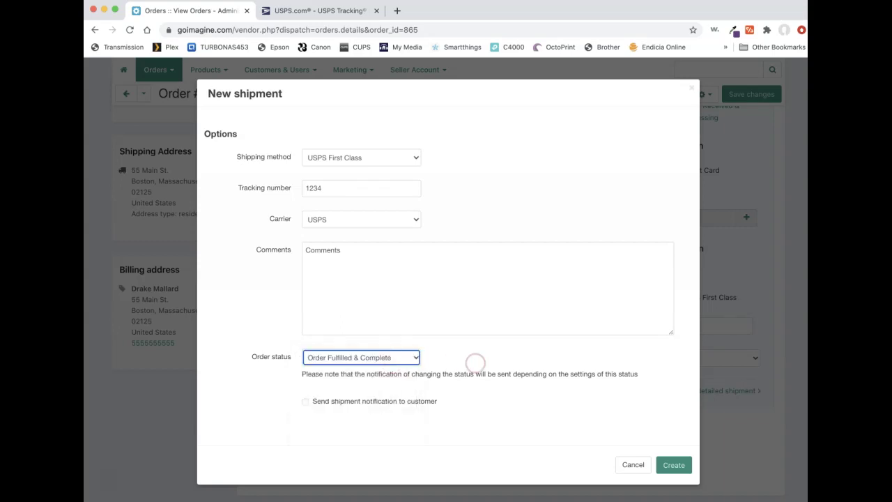
pyautogui.click(306, 400)
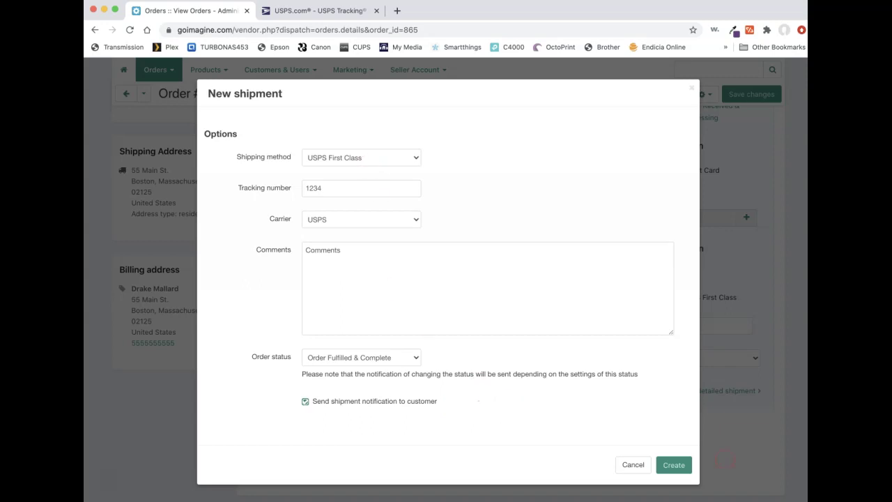
pyautogui.click(674, 464)
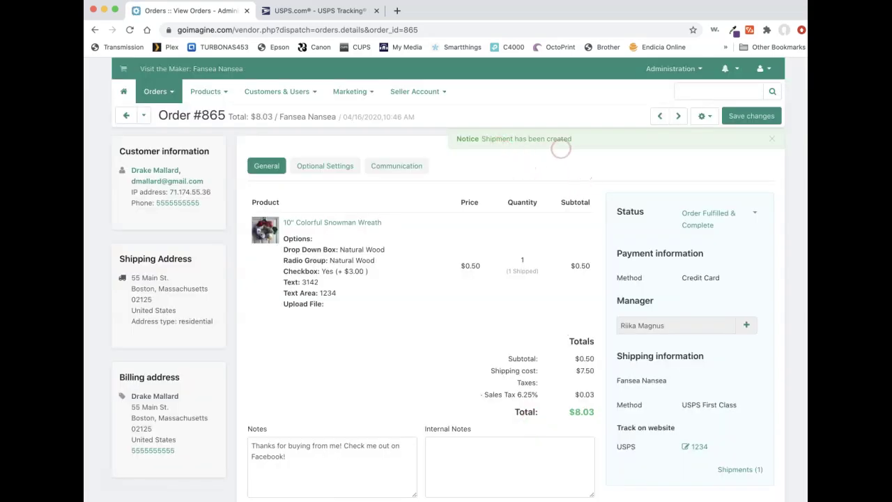
# Check the order's status and tracking details, and open its list of shipments
pyautogui.scroll(-1, 627, 231)
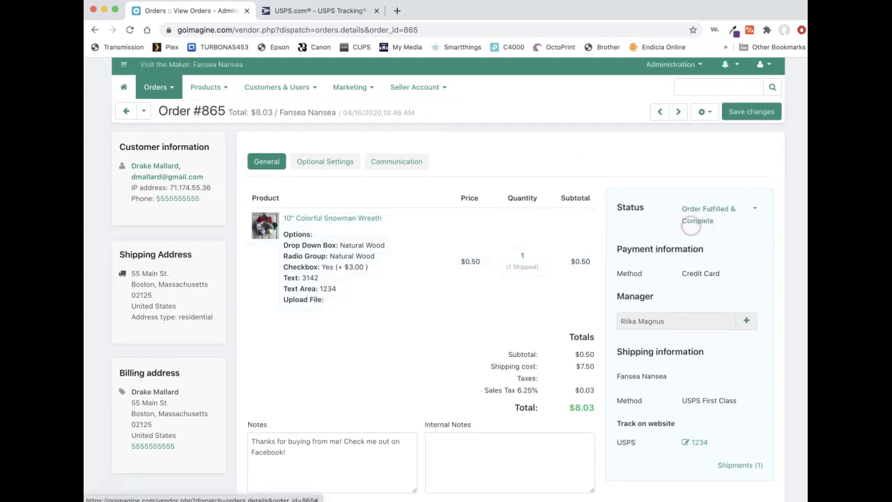
pyautogui.scroll(-3, 655, 297)
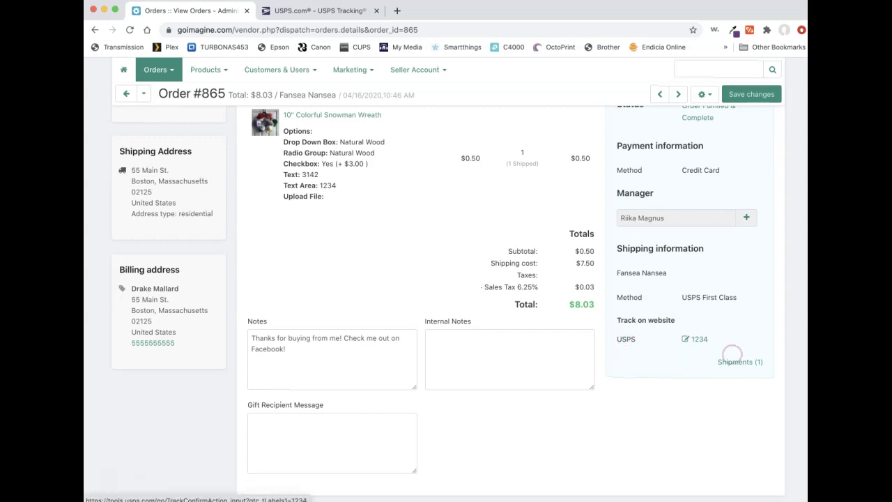
pyautogui.scroll(3, 617, 327)
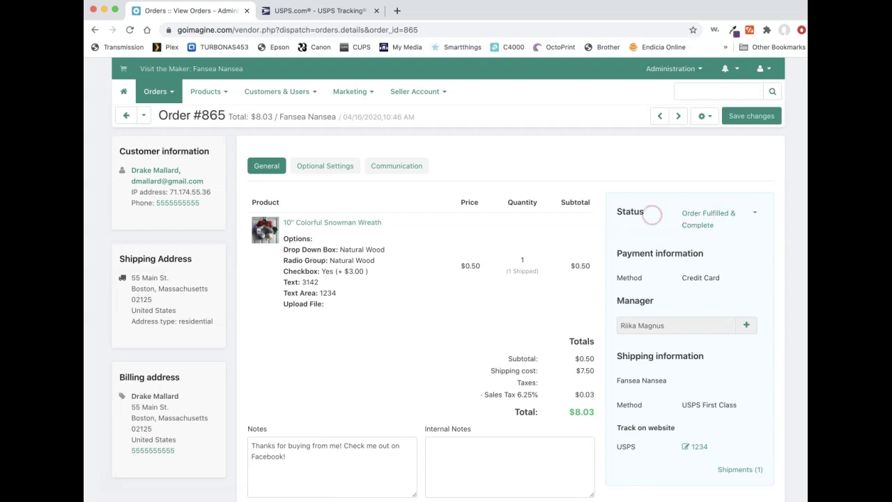
pyautogui.scroll(-3, 577, 256)
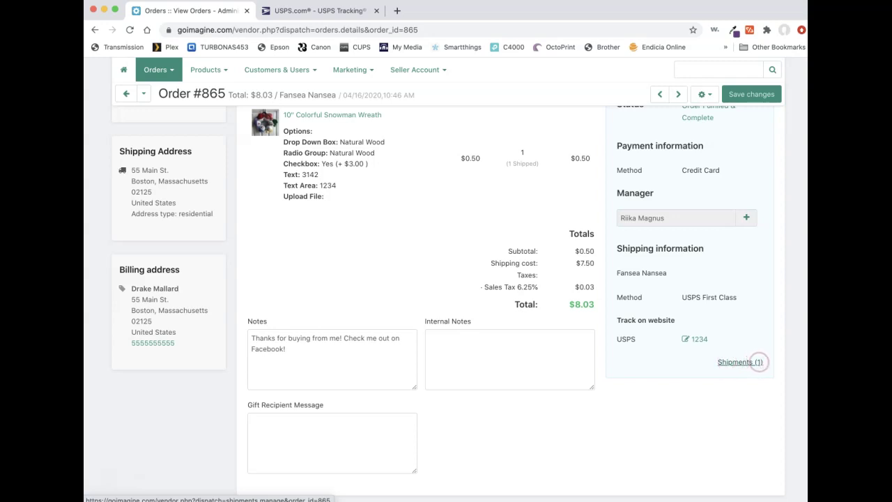
pyautogui.click(734, 362)
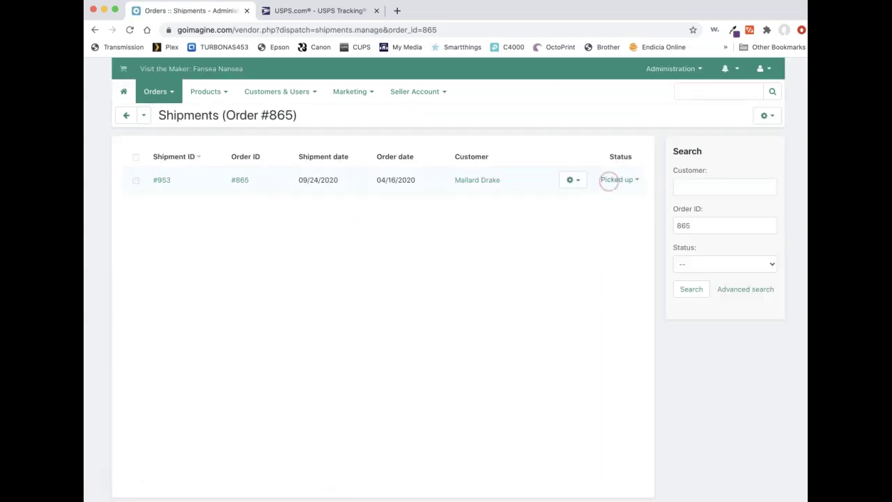
# Set the status of the order's shipment to Shipped
pyautogui.click(637, 178)
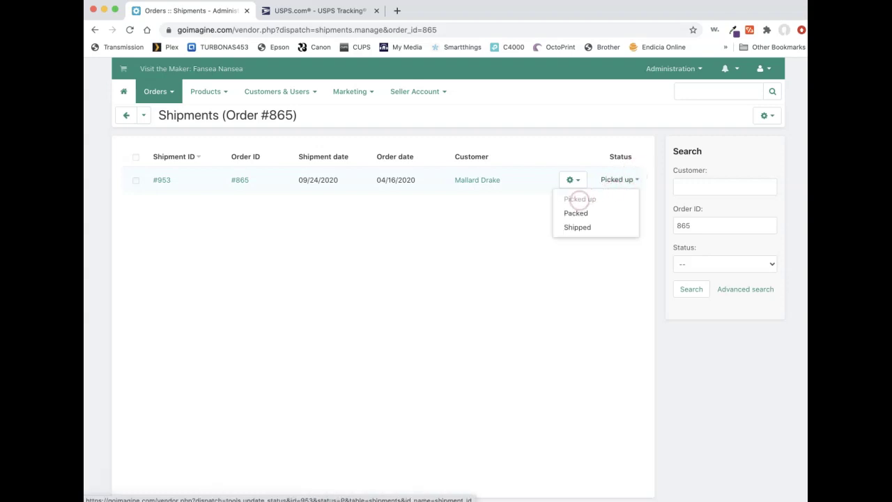
pyautogui.click(576, 230)
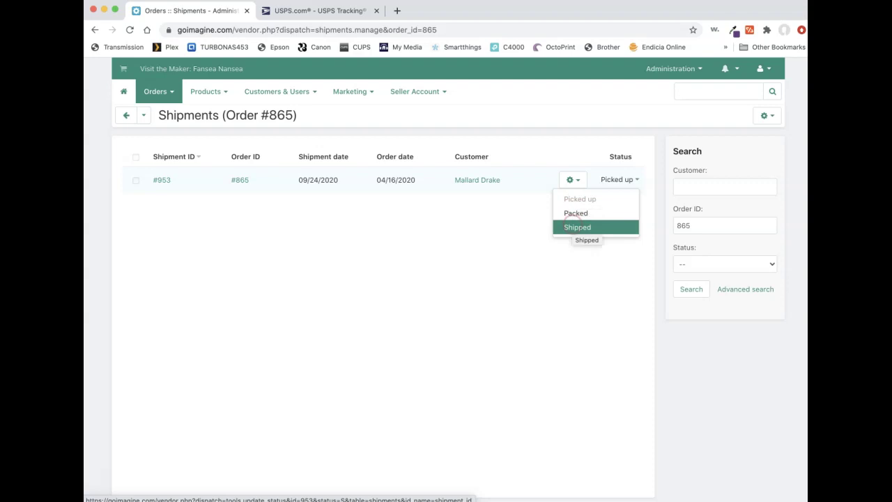
pyautogui.click(572, 227)
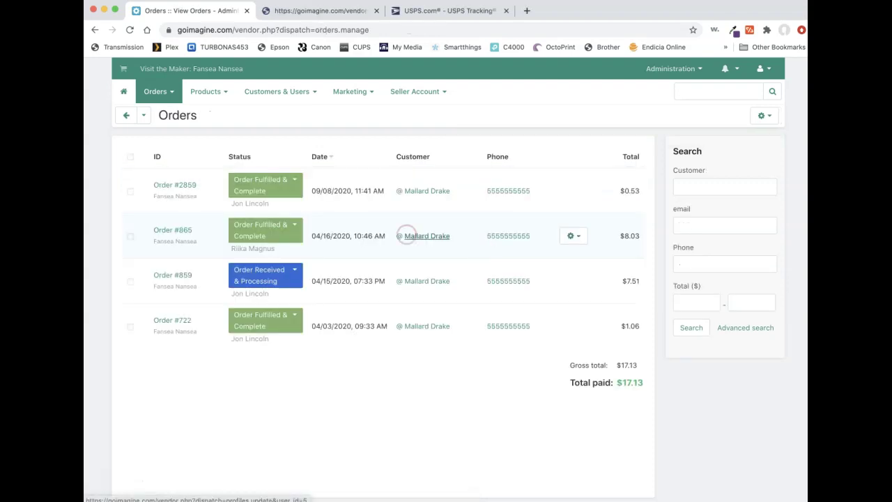